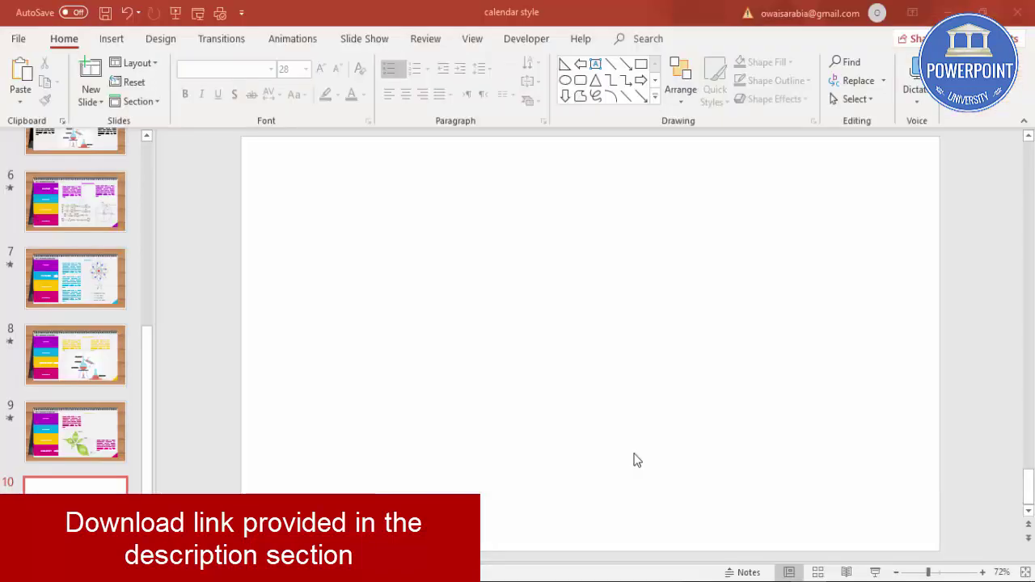
- Fill slide 10's background with the Medium wood picture texture
{"action": "right_click", "coordinate": [505, 252]}
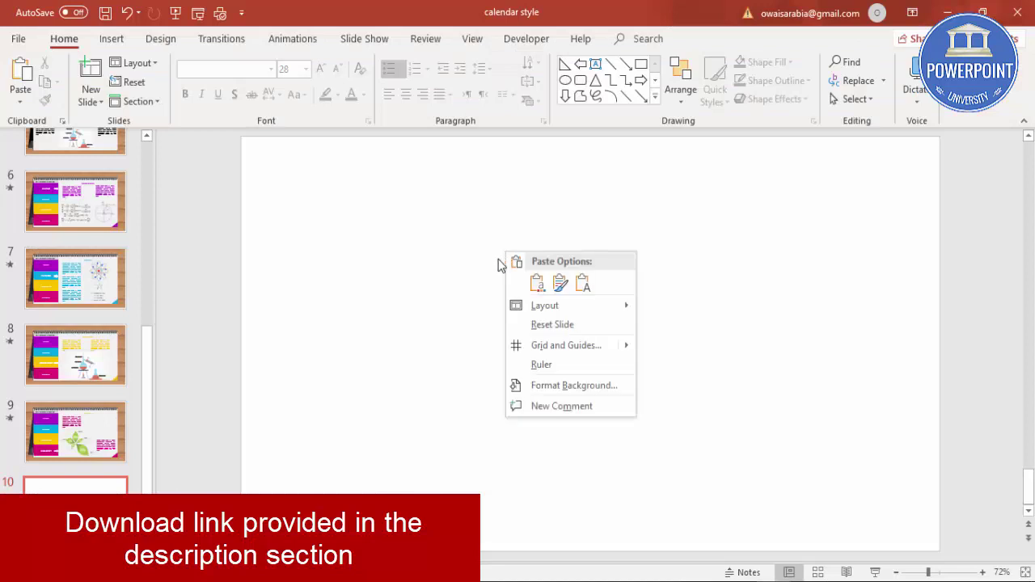
{"action": "left_click", "coordinate": [572, 383]}
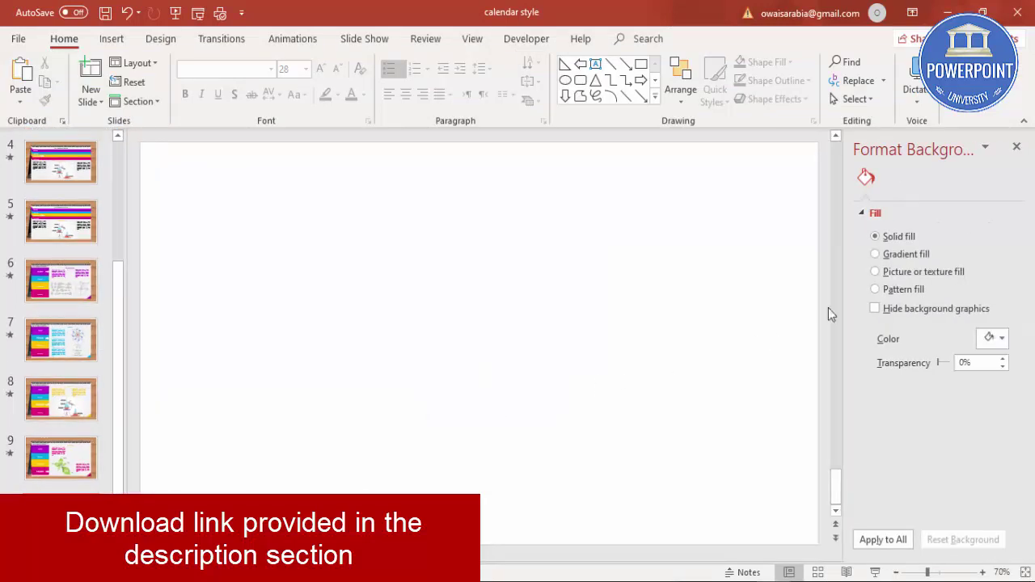
{"action": "left_click", "coordinate": [875, 273]}
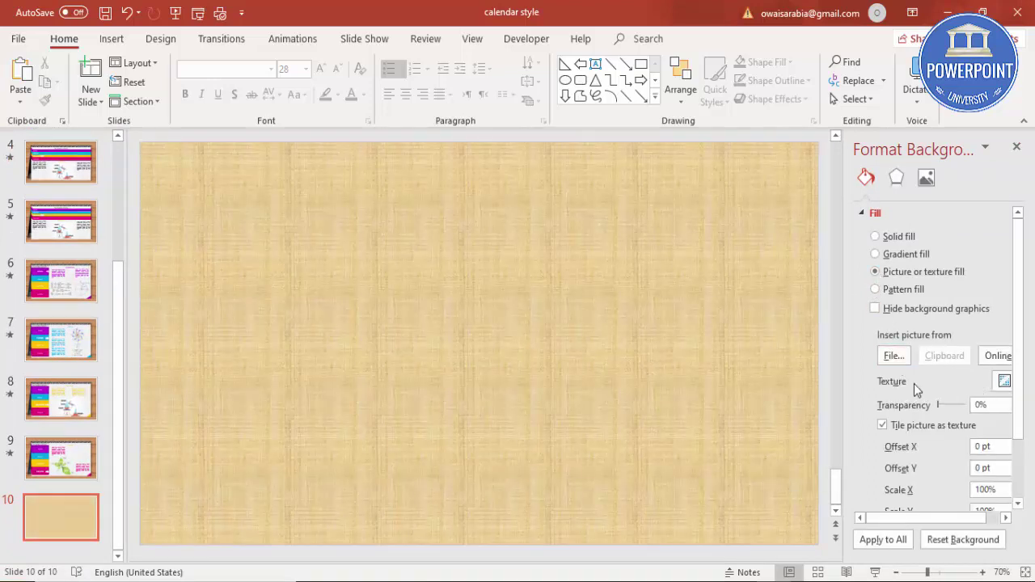
{"action": "left_click", "coordinate": [1004, 381]}
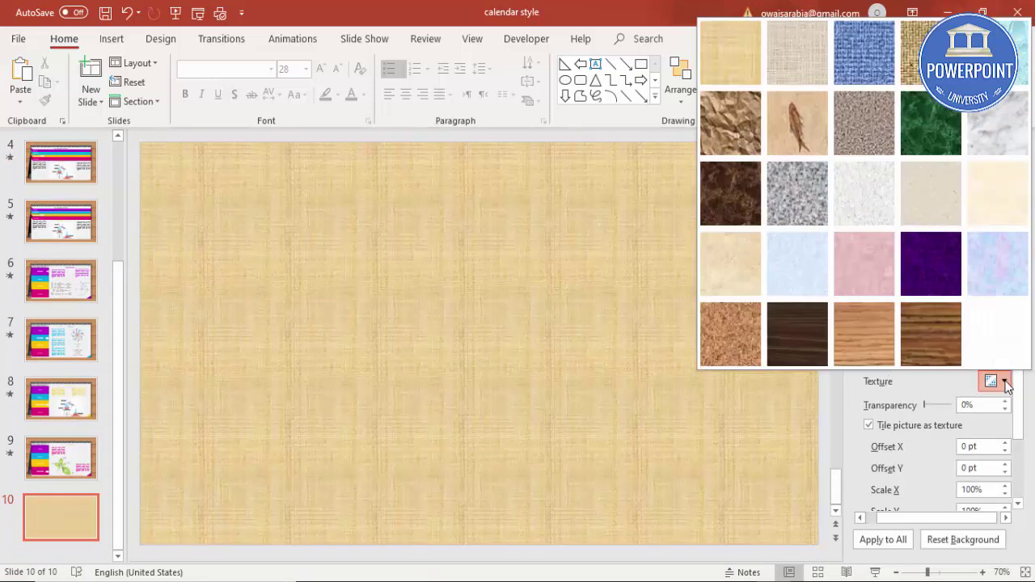
{"action": "left_click", "coordinate": [925, 345]}
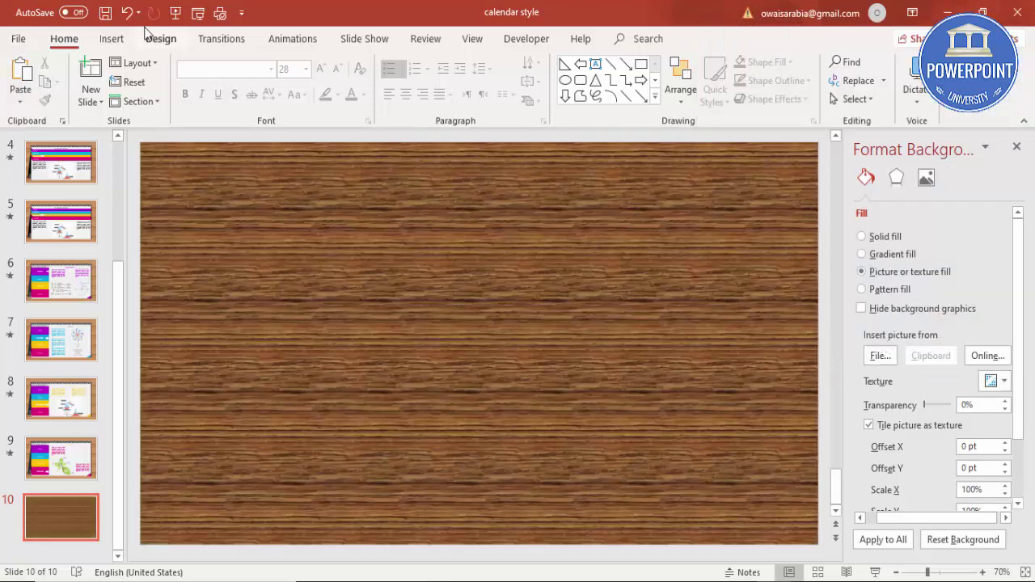
{"action": "left_click", "coordinate": [114, 39]}
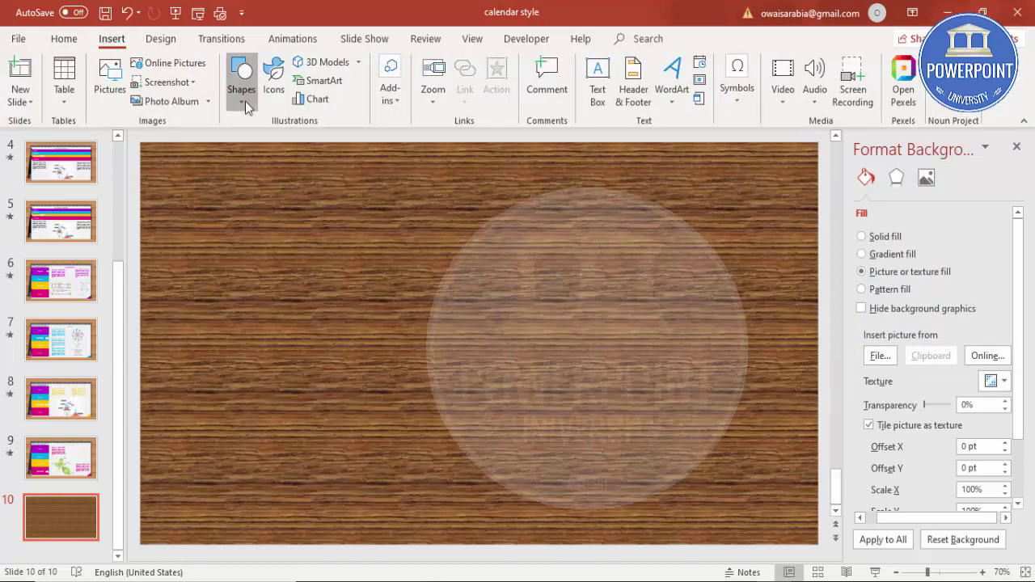
- Draw a rectangle over most of the slide with black fill and no outline
{"action": "left_click", "coordinate": [244, 101]}
{"action": "left_click", "coordinate": [235, 223]}
{"action": "left_click_drag", "start_coordinate": [206, 197], "coordinate": [757, 506]}
{"action": "left_click_drag", "start_coordinate": [542, 406], "coordinate": [529, 393]}
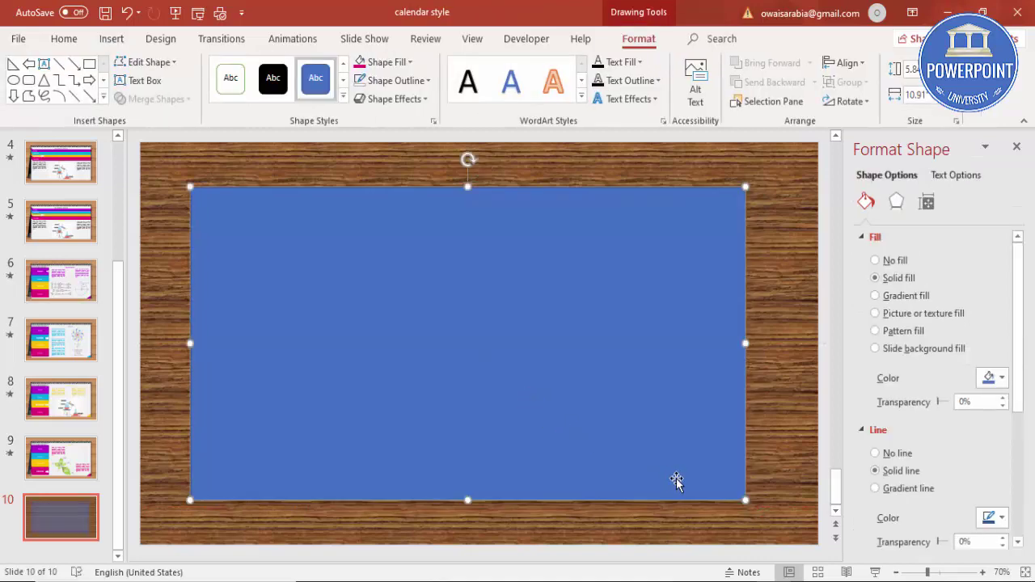
{"action": "left_click_drag", "start_coordinate": [744, 496], "coordinate": [760, 506]}
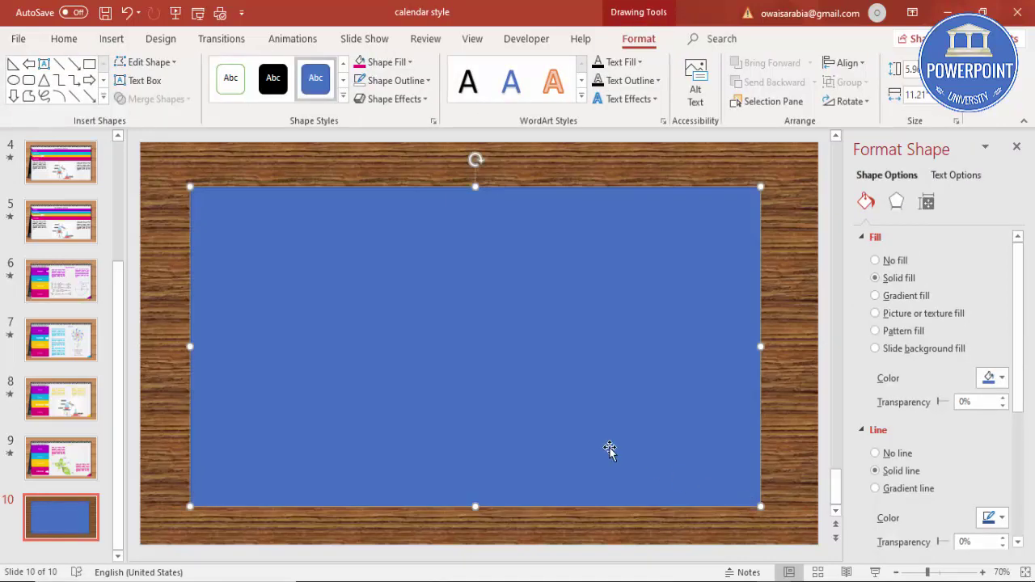
{"action": "left_click", "coordinate": [416, 84]}
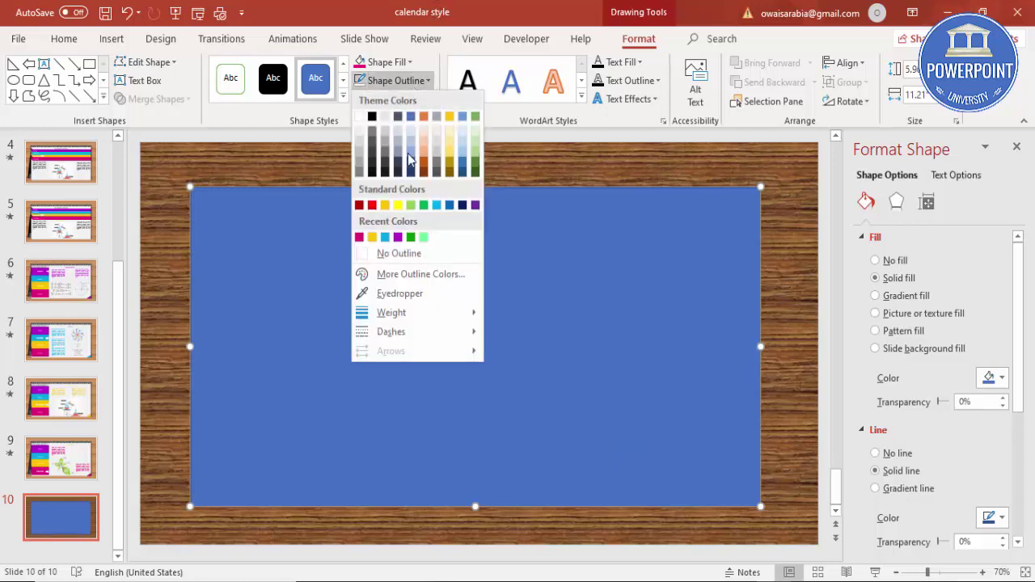
{"action": "left_click", "coordinate": [408, 255]}
{"action": "left_click", "coordinate": [402, 70]}
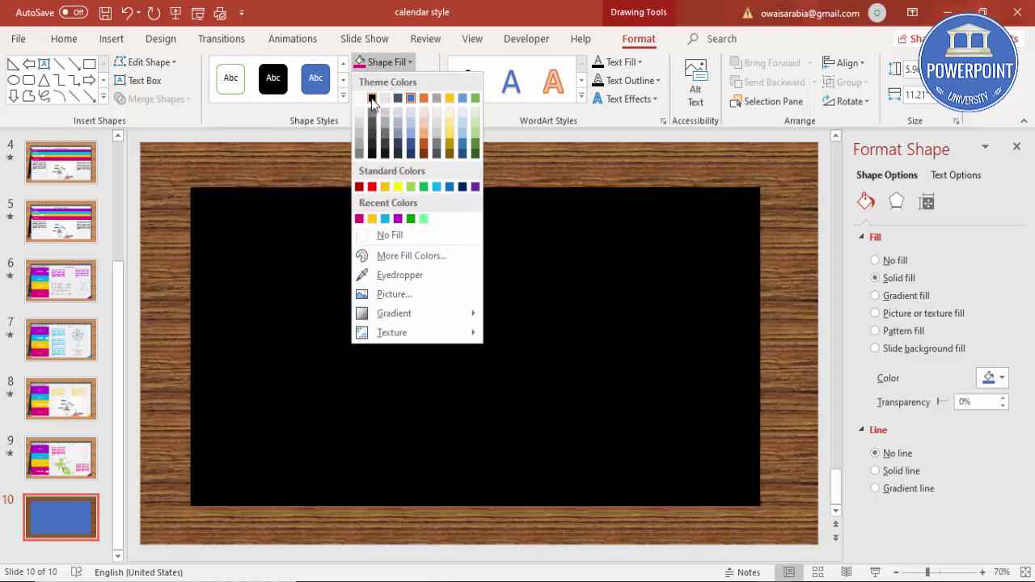
{"action": "left_click", "coordinate": [372, 98]}
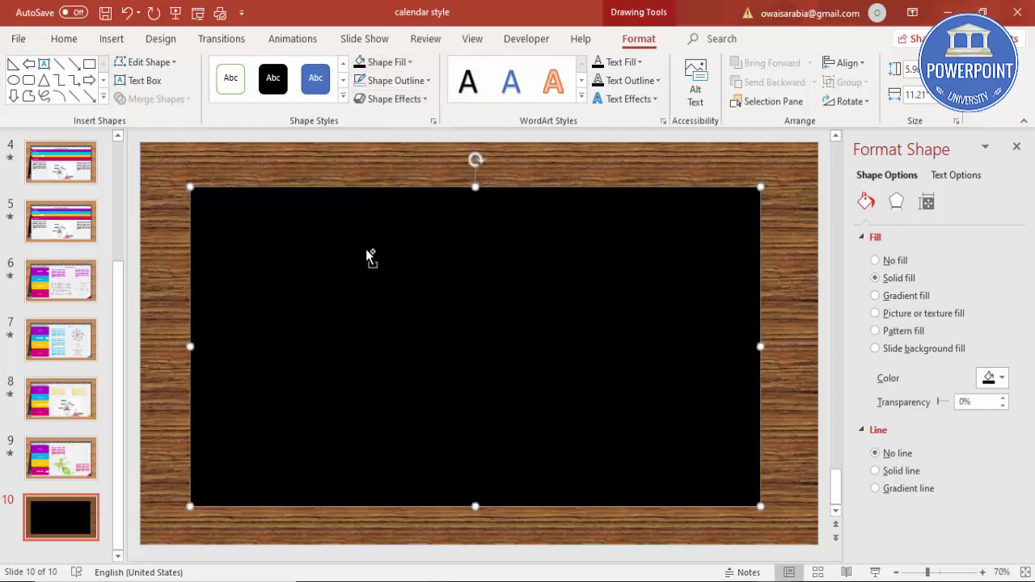
- Duplicate the rectangle, fill the copy White Darker 5%, and shrink it inside the black one
{"action": "key", "text": "ctrl+d"}
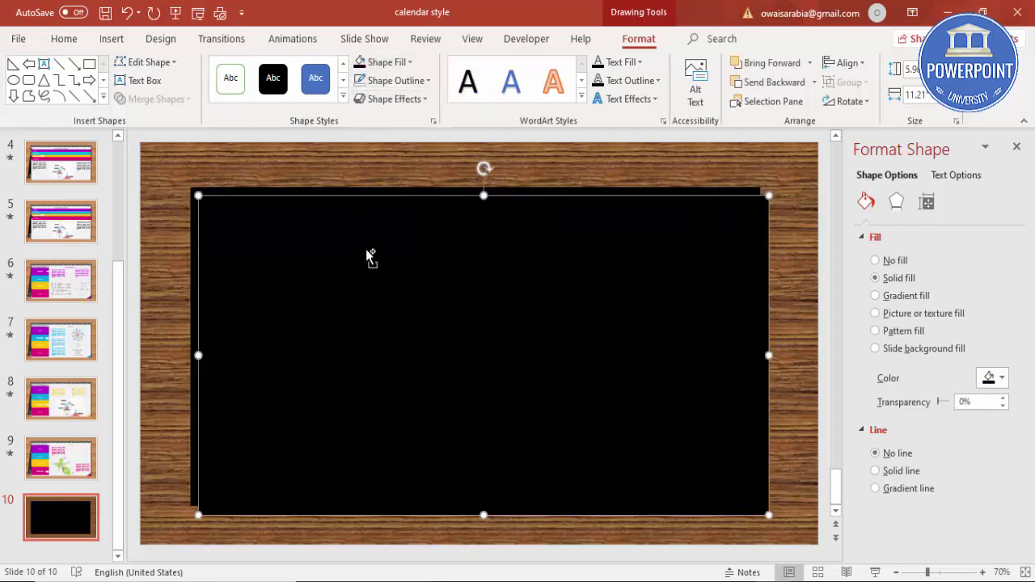
{"action": "left_click", "coordinate": [397, 71]}
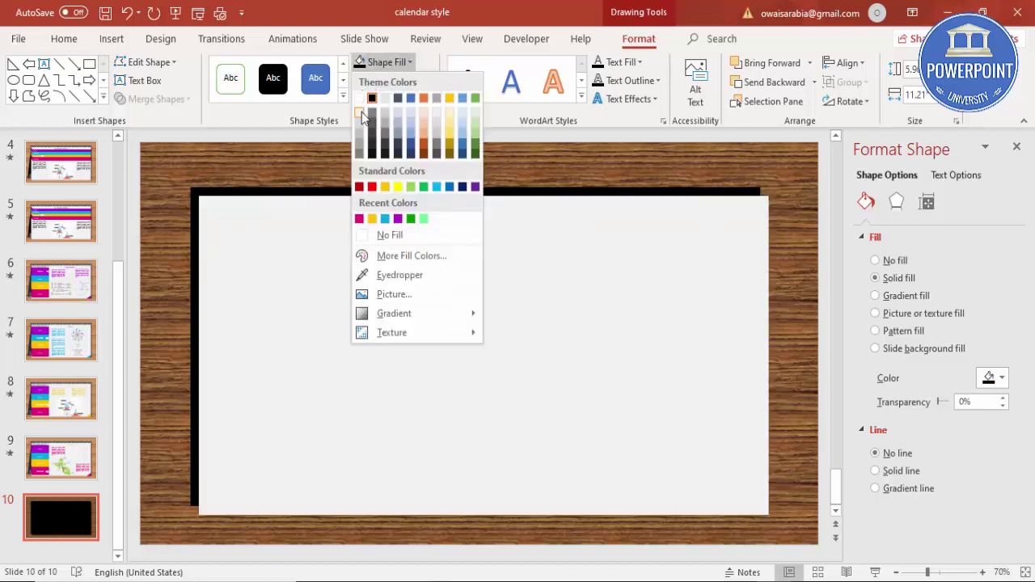
{"action": "left_click", "coordinate": [362, 113]}
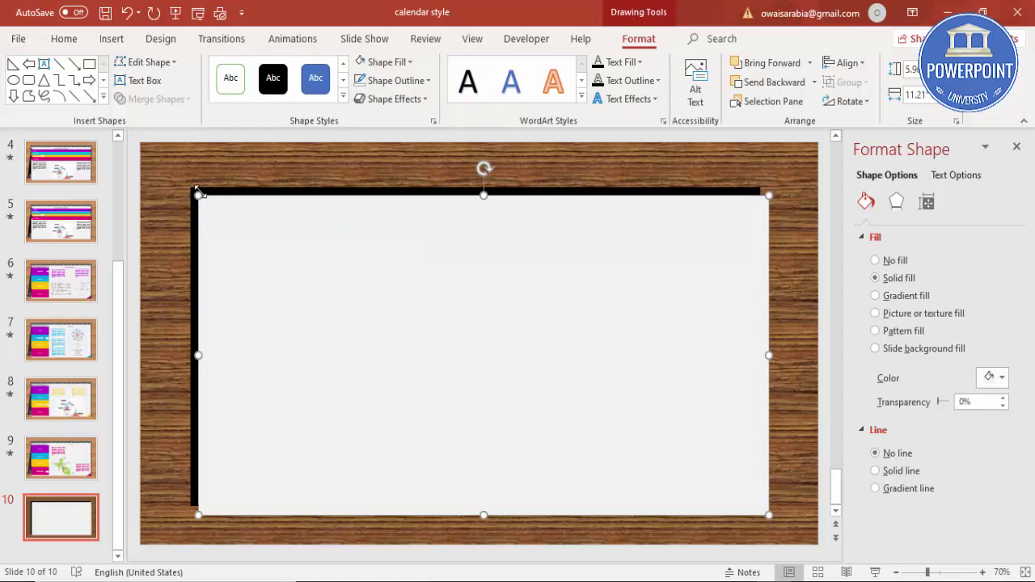
{"action": "left_click_drag", "start_coordinate": [198, 194], "coordinate": [208, 202]}
{"action": "left_click_drag", "start_coordinate": [375, 315], "coordinate": [363, 309]}
{"action": "key", "text": "Up"}
{"action": "key", "text": "Up"}
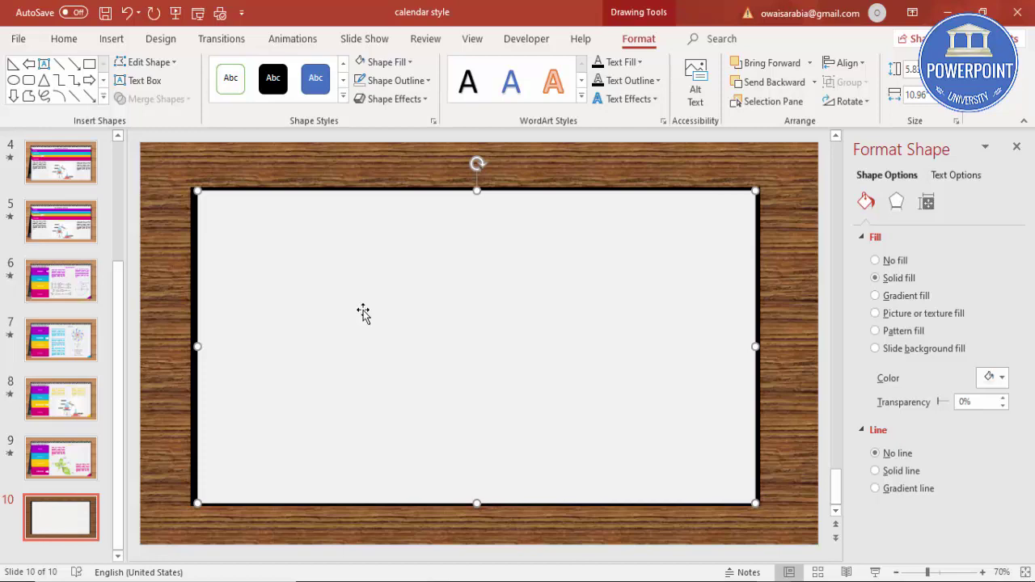
- Align the off-white and black rectangles with Align Center and Align Middle for an even border
{"action": "left_click", "coordinate": [180, 215]}
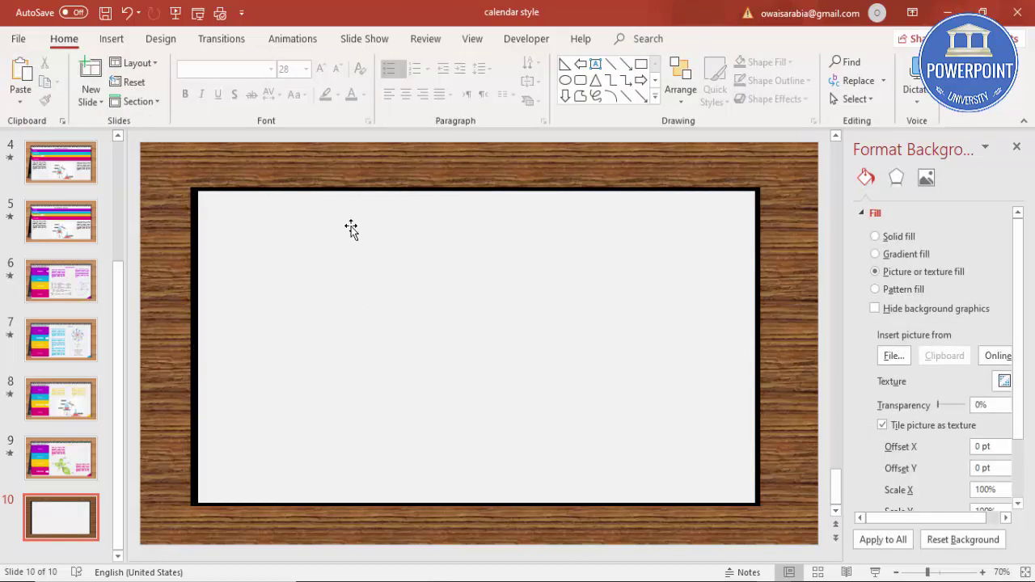
{"action": "left_click", "coordinate": [372, 240]}
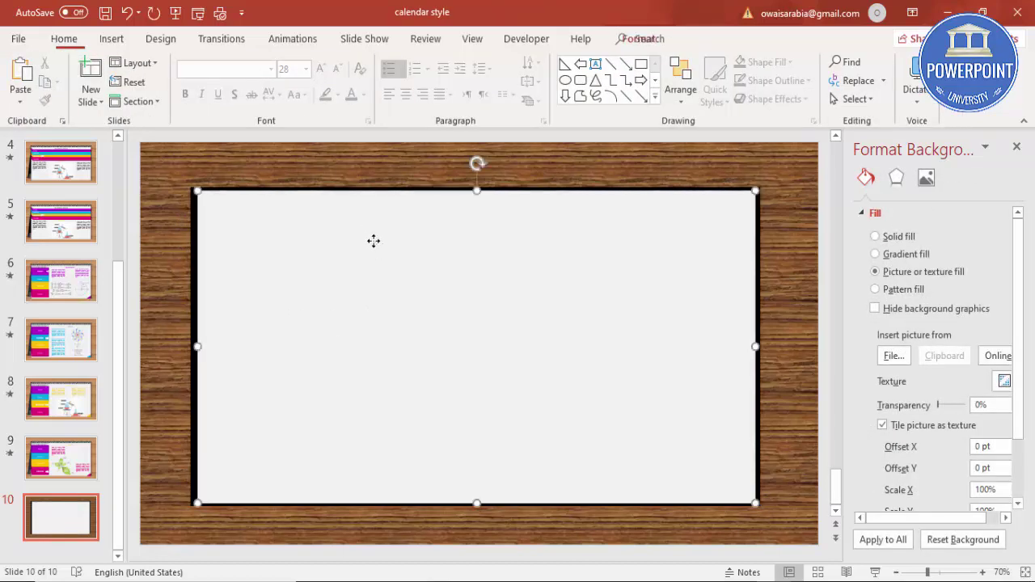
{"action": "left_click", "coordinate": [194, 238], "text": "shift"}
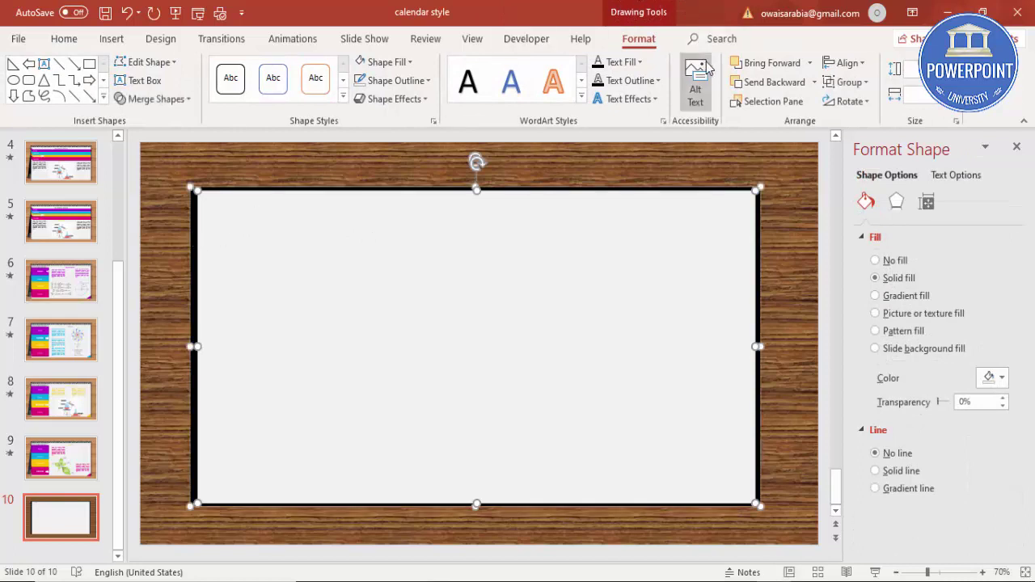
{"action": "left_click", "coordinate": [845, 63]}
{"action": "left_click", "coordinate": [867, 84]}
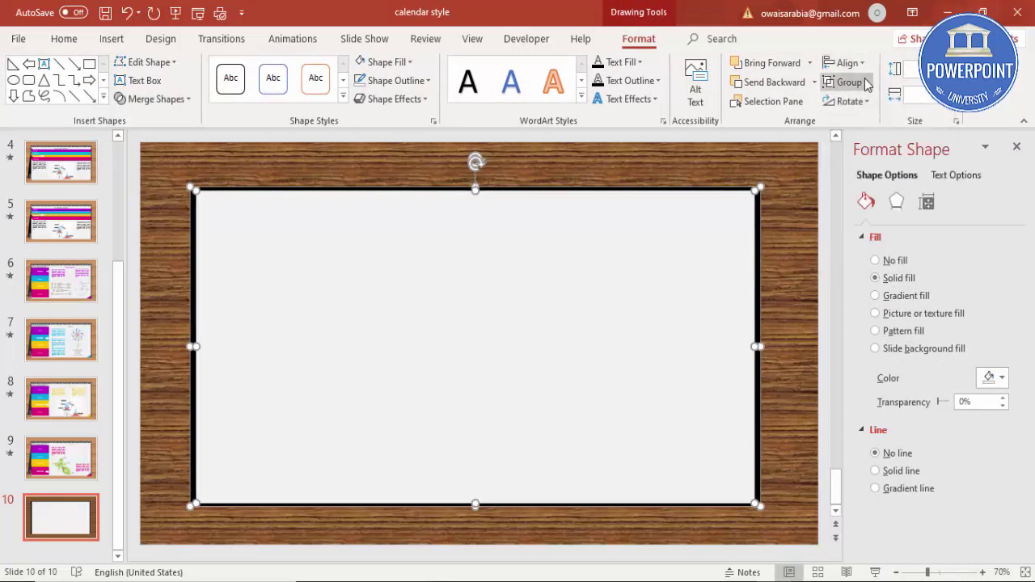
{"action": "left_click", "coordinate": [846, 63]}
{"action": "left_click", "coordinate": [881, 160]}
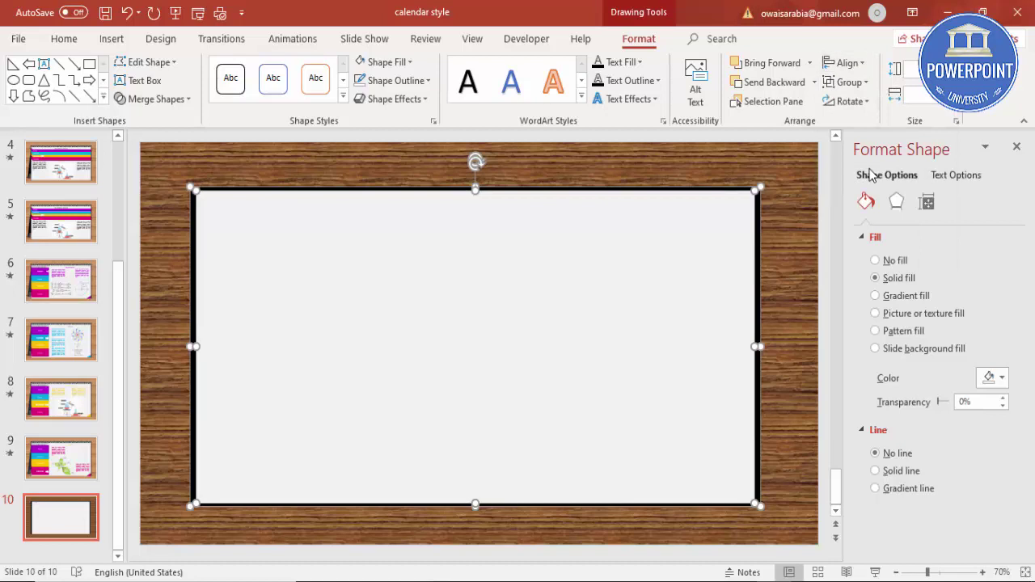
{"action": "left_click", "coordinate": [799, 191]}
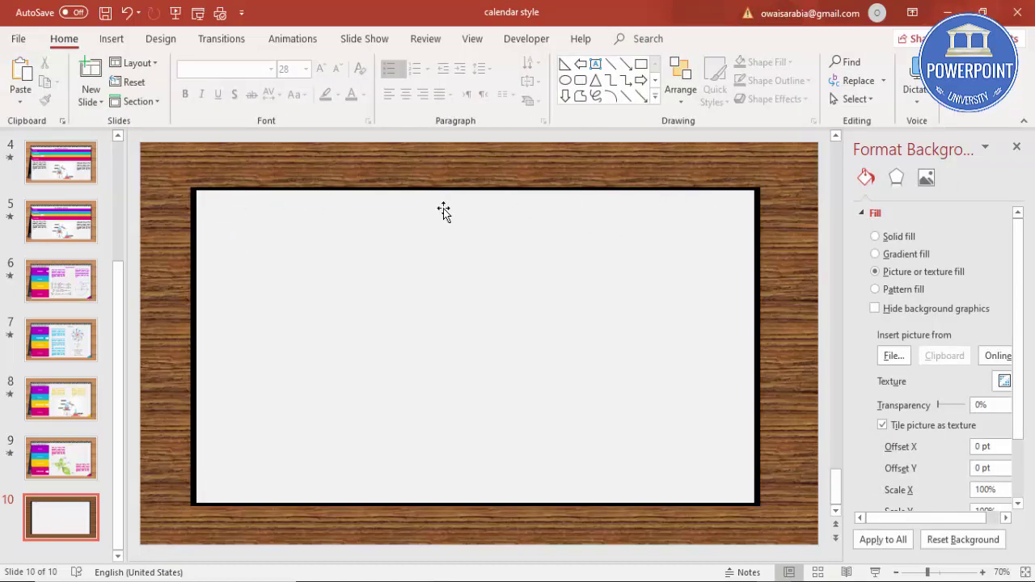
- Draw a small oval near the card's top-left and fill it black
{"action": "left_click", "coordinate": [112, 41]}
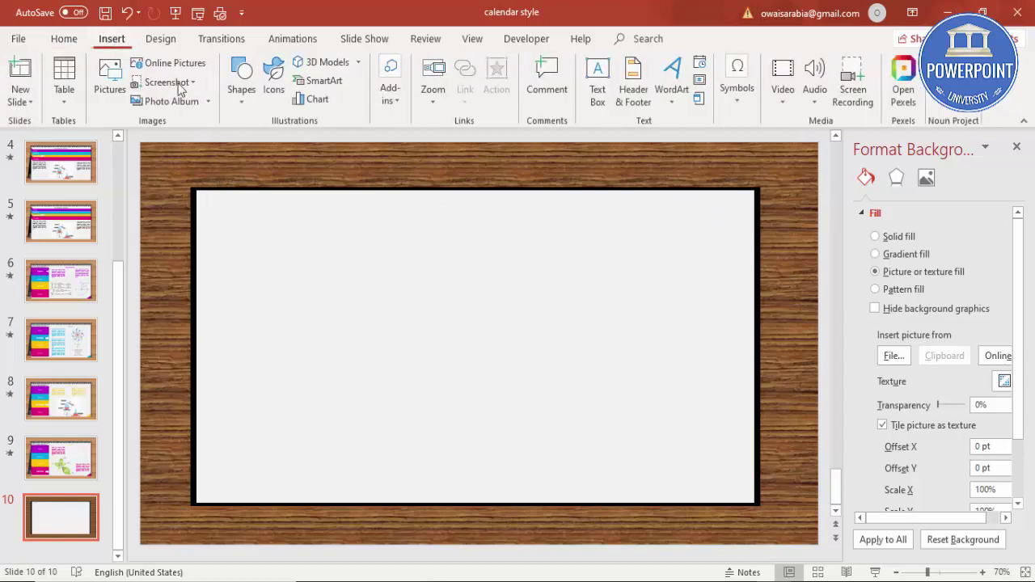
{"action": "left_click", "coordinate": [237, 104]}
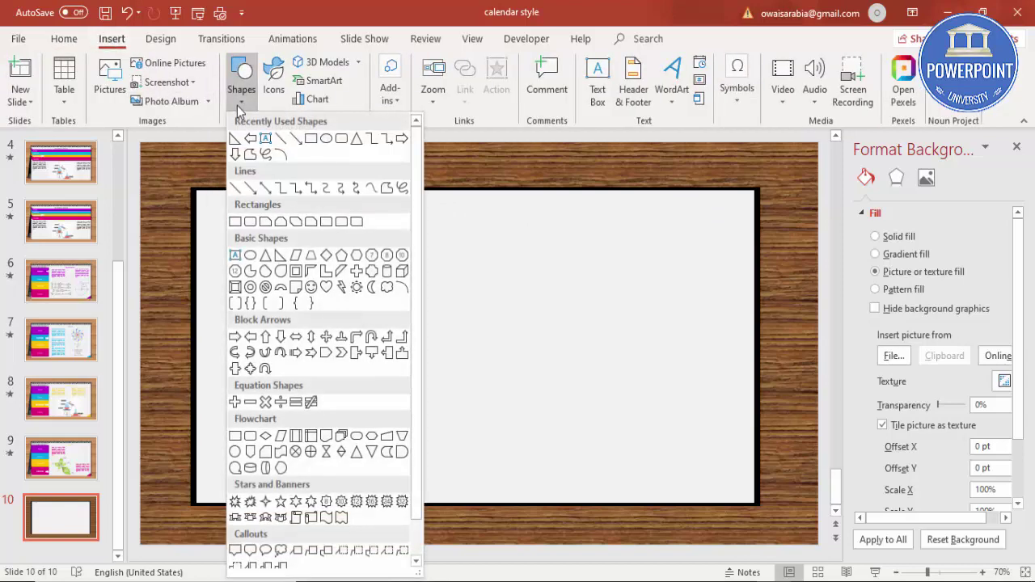
{"action": "left_click", "coordinate": [250, 256]}
{"action": "left_click", "coordinate": [246, 232]}
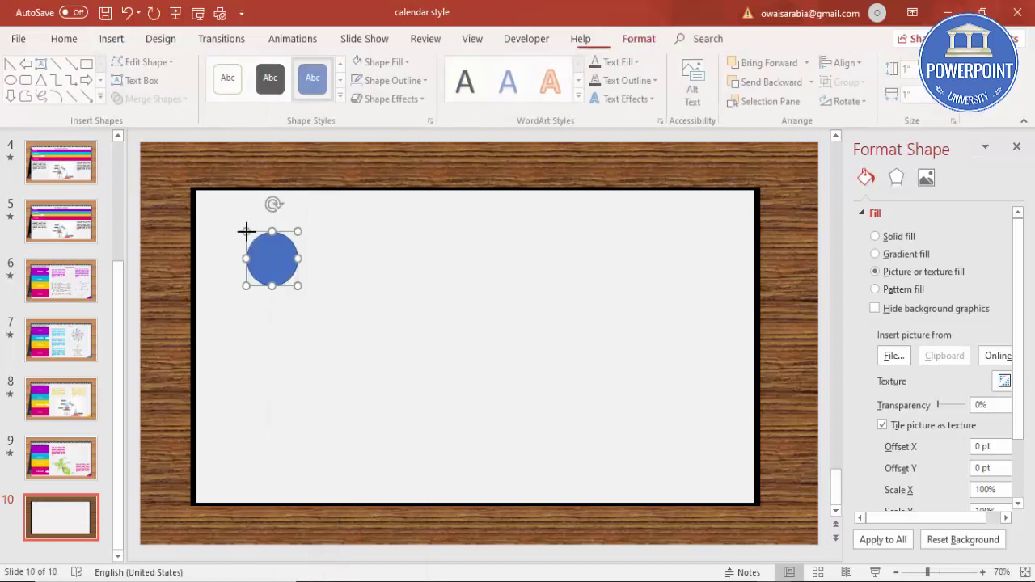
{"action": "left_click_drag", "start_coordinate": [245, 230], "coordinate": [222, 209]}
{"action": "left_click", "coordinate": [398, 63]}
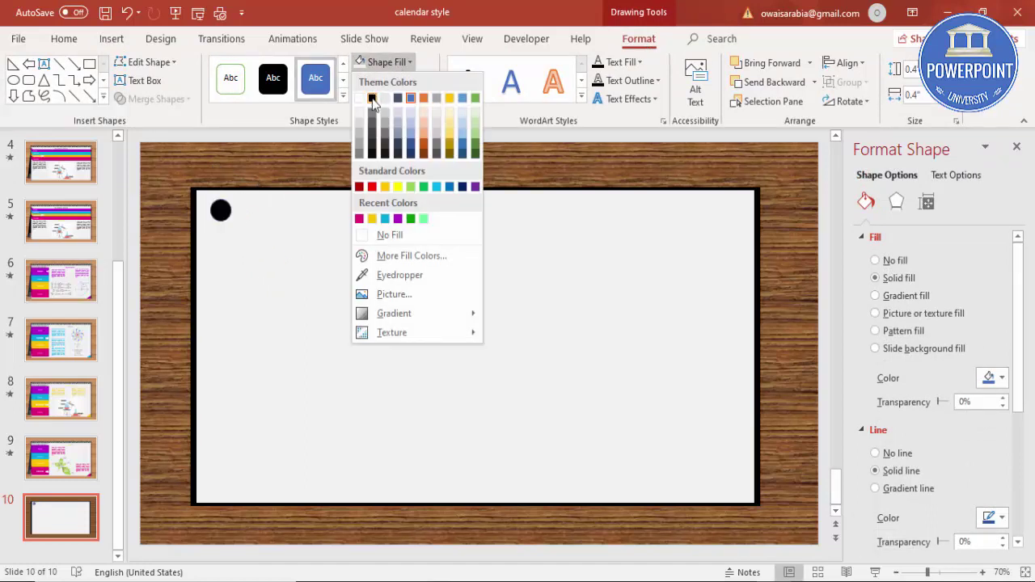
{"action": "left_click", "coordinate": [372, 98]}
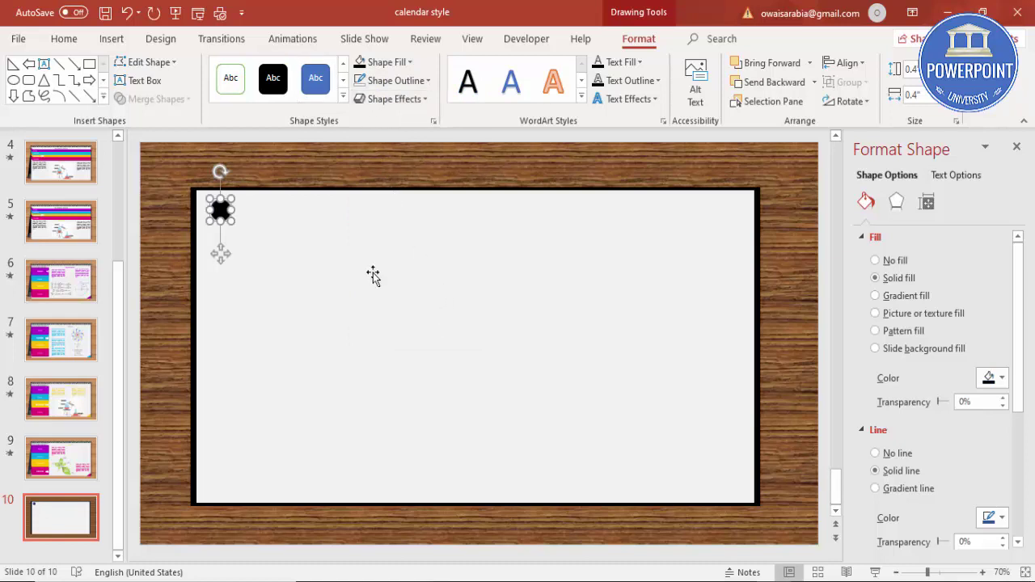
- Remove the circle's outline, shrink it further, and place it inside the card's top-left corner
{"action": "left_click", "coordinate": [380, 62]}
{"action": "left_click", "coordinate": [425, 74]}
{"action": "left_click", "coordinate": [422, 81]}
{"action": "left_click", "coordinate": [386, 254]}
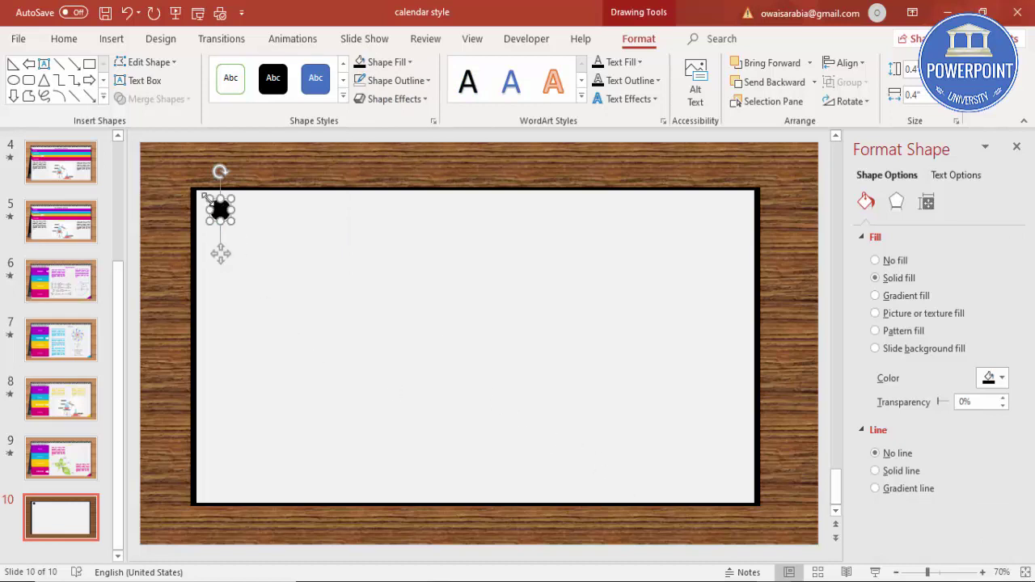
{"action": "left_click_drag", "start_coordinate": [209, 197], "coordinate": [227, 217]}
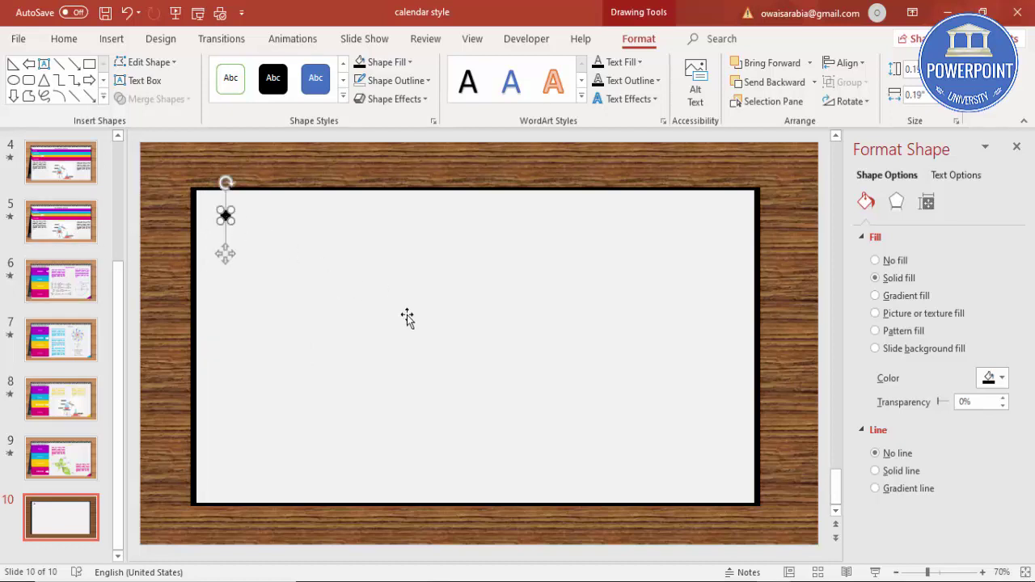
{"action": "left_click_drag", "start_coordinate": [949, 573], "coordinate": [953, 573]}
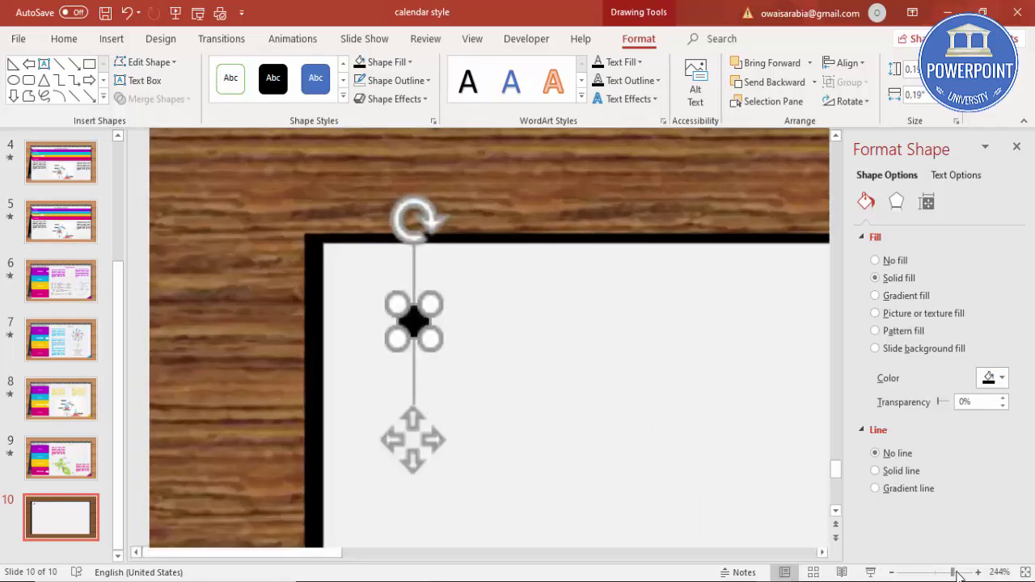
{"action": "left_click_drag", "start_coordinate": [444, 337], "coordinate": [375, 268]}
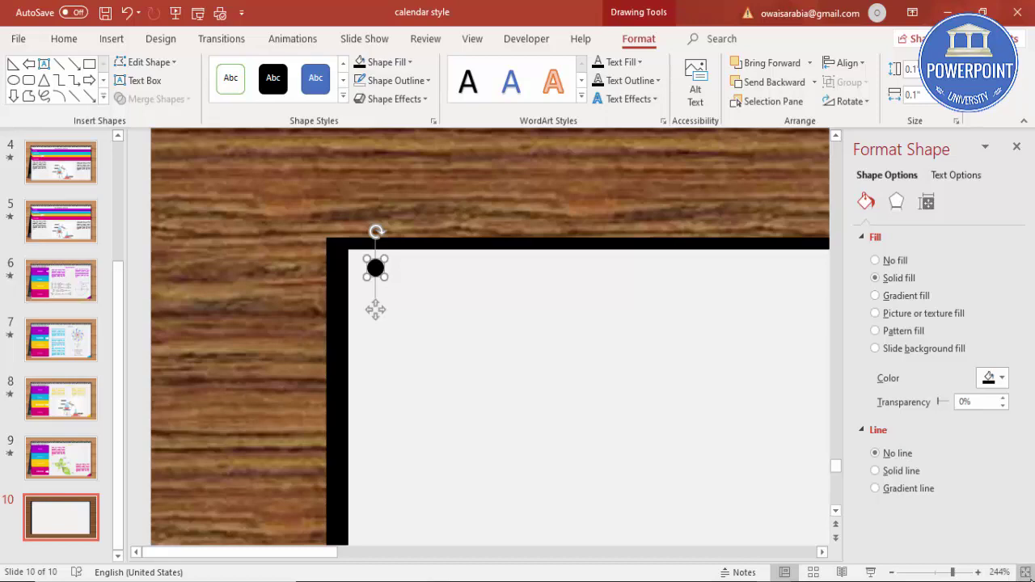
- Zoom the view to 136% and return to slide 10
{"action": "scroll", "coordinate": [375, 310], "scroll_direction": "down", "scroll_amount": 5}
{"action": "left_click", "coordinate": [341, 169]}
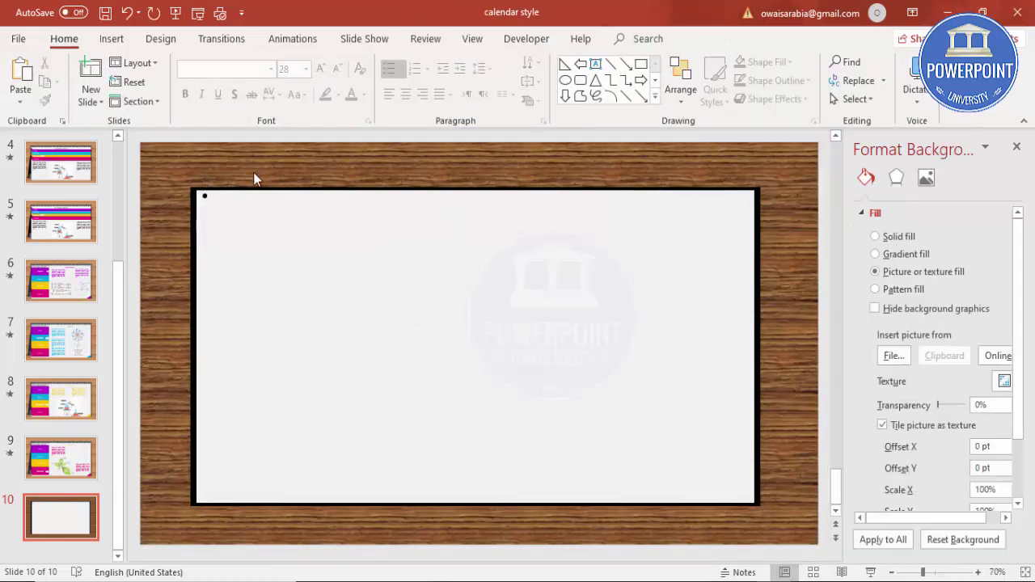
{"action": "left_click", "coordinate": [940, 572]}
{"action": "left_click", "coordinate": [218, 555]}
{"action": "scroll", "coordinate": [417, 369], "scroll_direction": "up", "scroll_amount": 5}
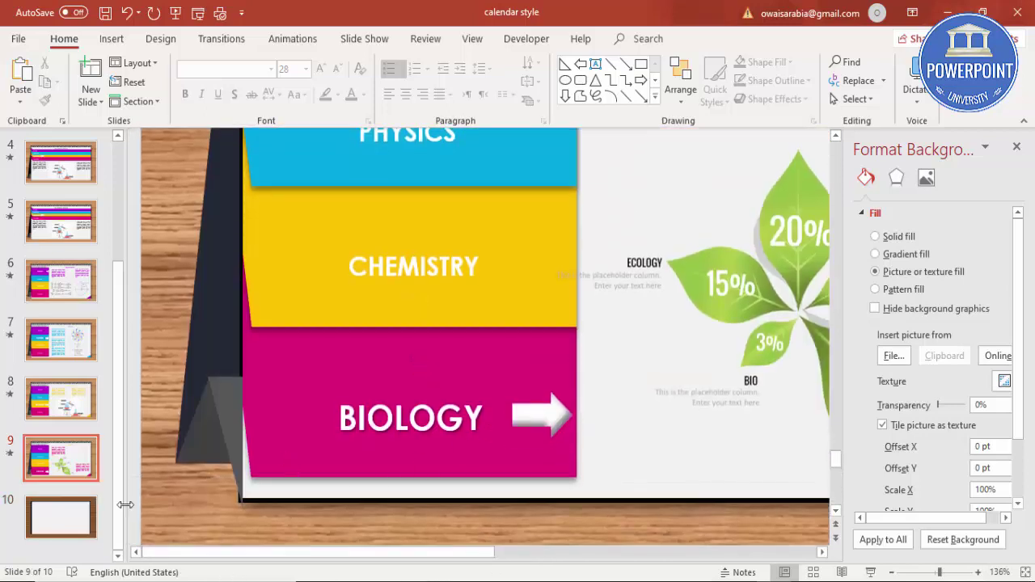
{"action": "left_click", "coordinate": [60, 517]}
{"action": "scroll", "coordinate": [307, 267], "scroll_direction": "down", "scroll_amount": 3}
{"action": "scroll", "coordinate": [307, 269], "scroll_direction": "up", "scroll_amount": 3}
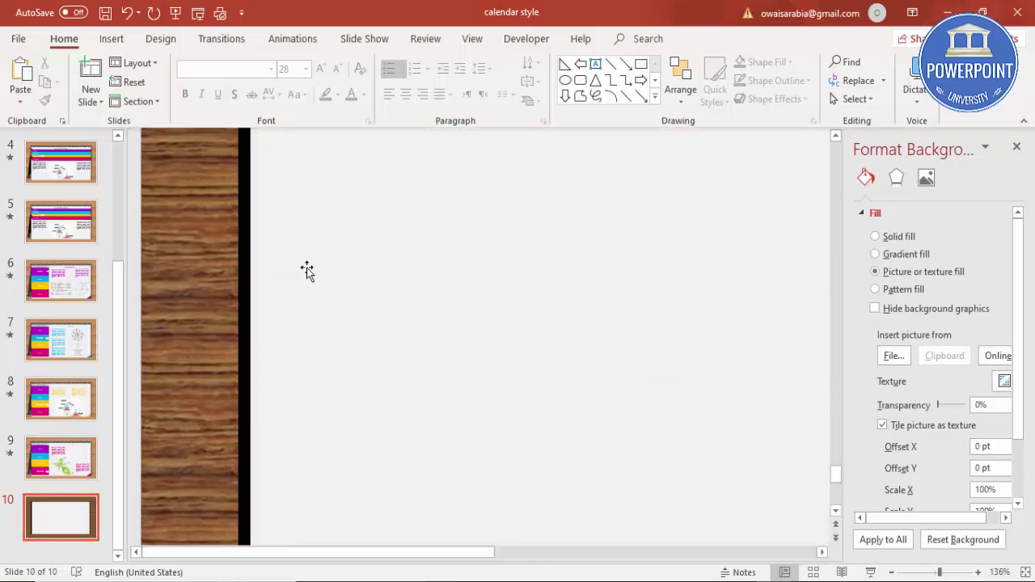
- Select the black dot at the card's top-left corner
{"action": "left_click", "coordinate": [264, 165]}
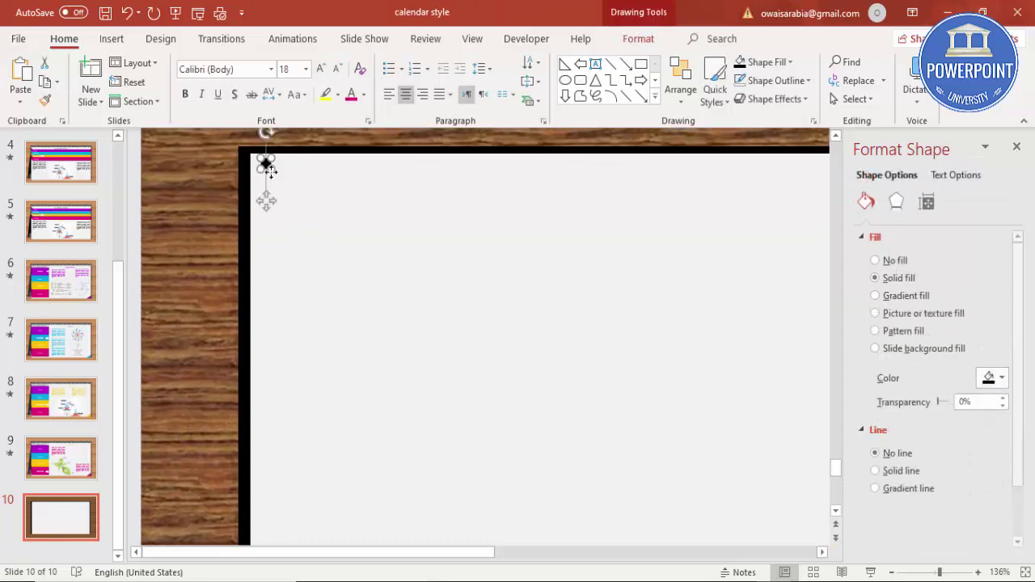
{"action": "left_click", "coordinate": [270, 168]}
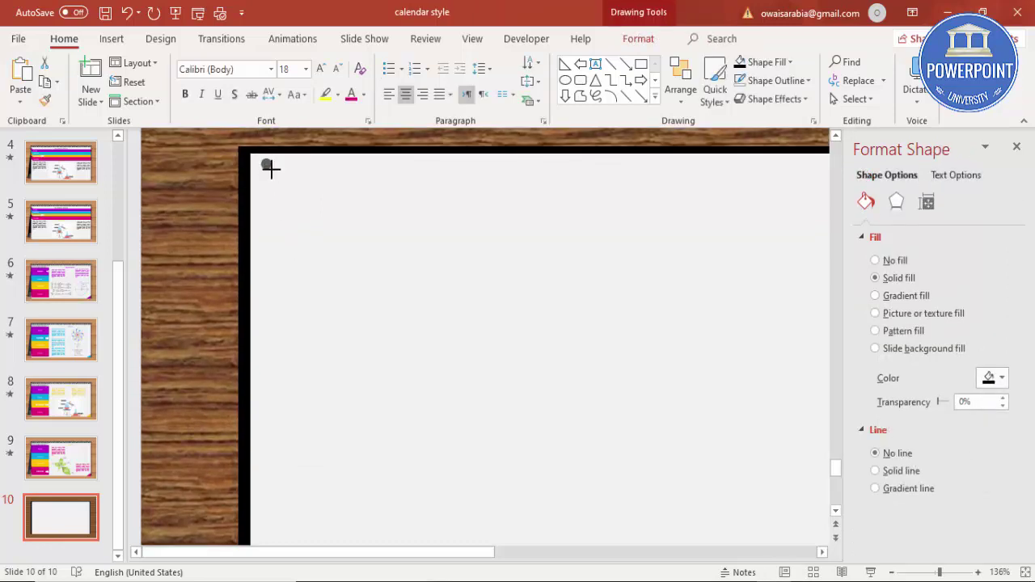
{"action": "left_click", "coordinate": [267, 167]}
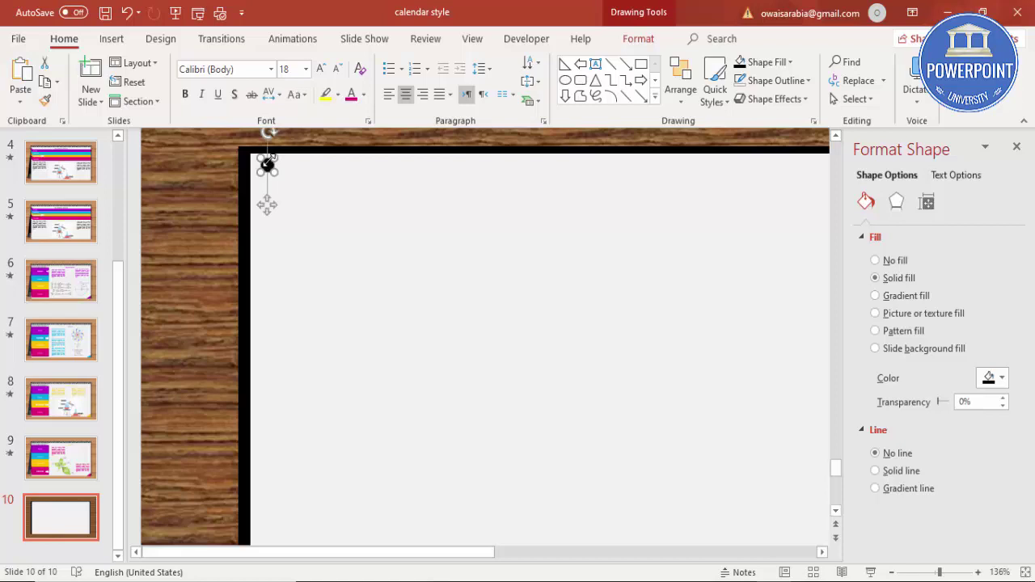
{"action": "left_click", "coordinate": [267, 172]}
{"action": "left_click", "coordinate": [269, 168]}
{"action": "scroll", "coordinate": [316, 212], "scroll_direction": "up", "scroll_amount": 1}
{"action": "left_click", "coordinate": [312, 162]}
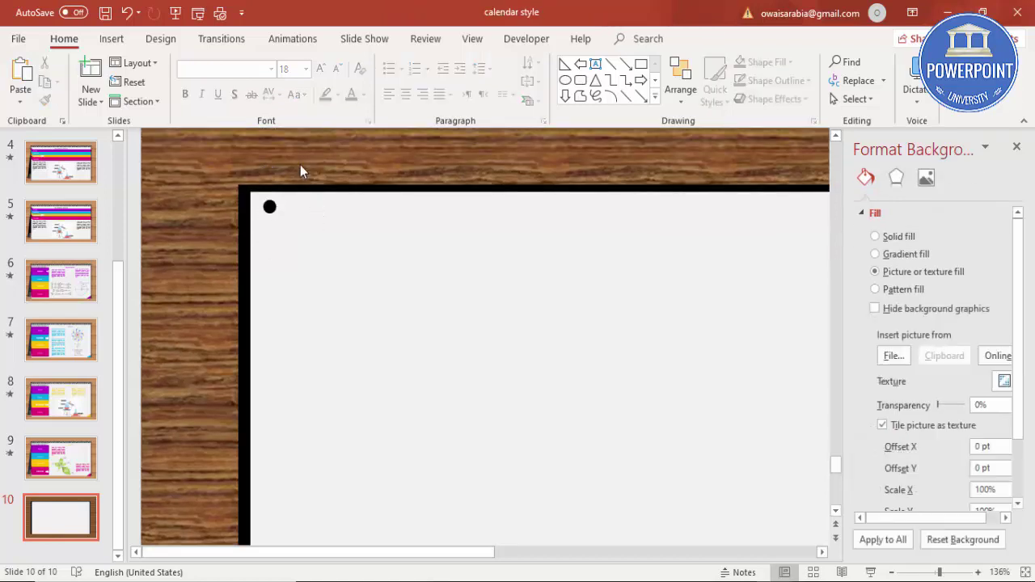
{"action": "left_click", "coordinate": [117, 41]}
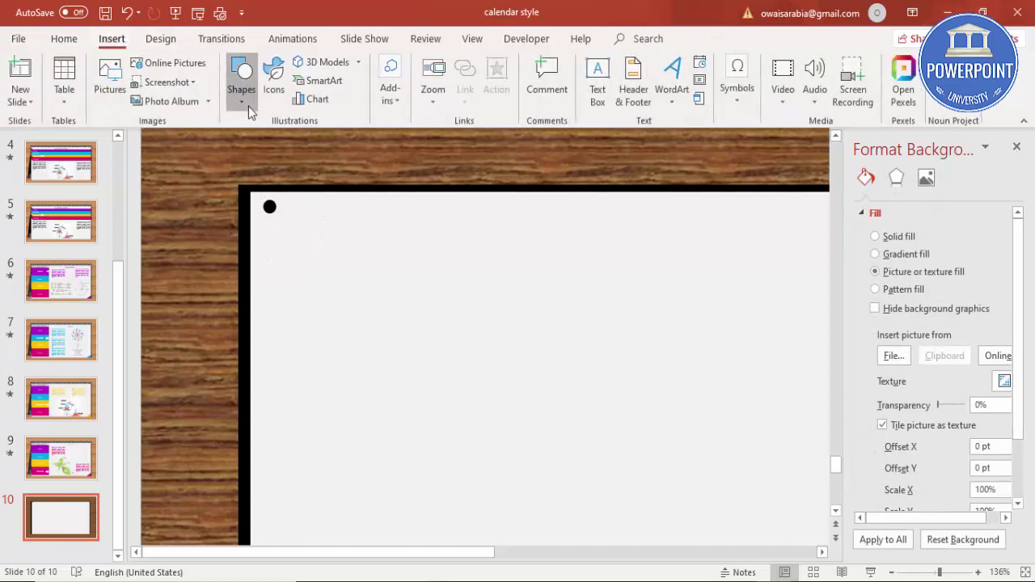
- Draw a short curve hooking up from the black dot and make its line white
{"action": "left_click", "coordinate": [249, 106]}
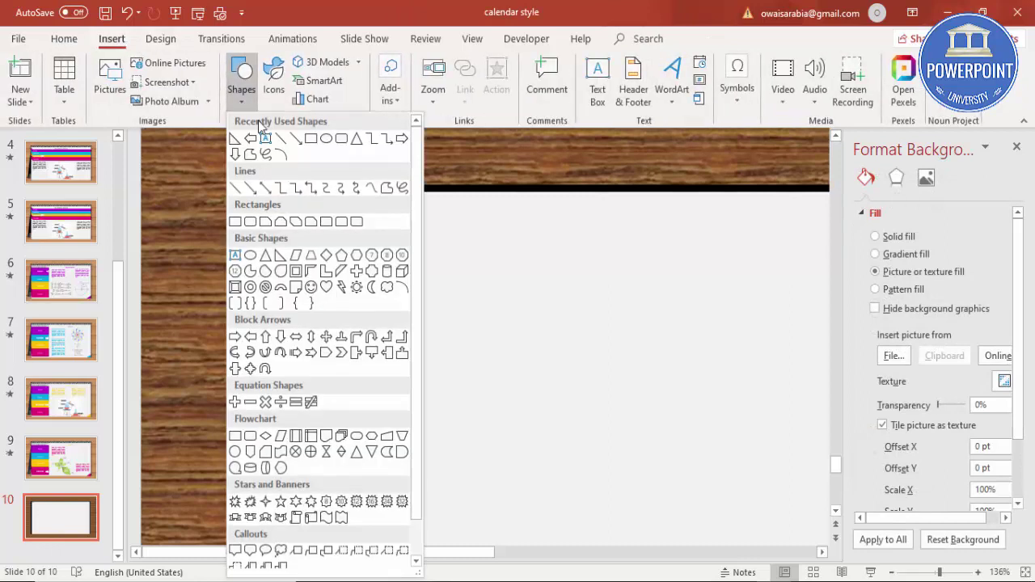
{"action": "left_click", "coordinate": [371, 190]}
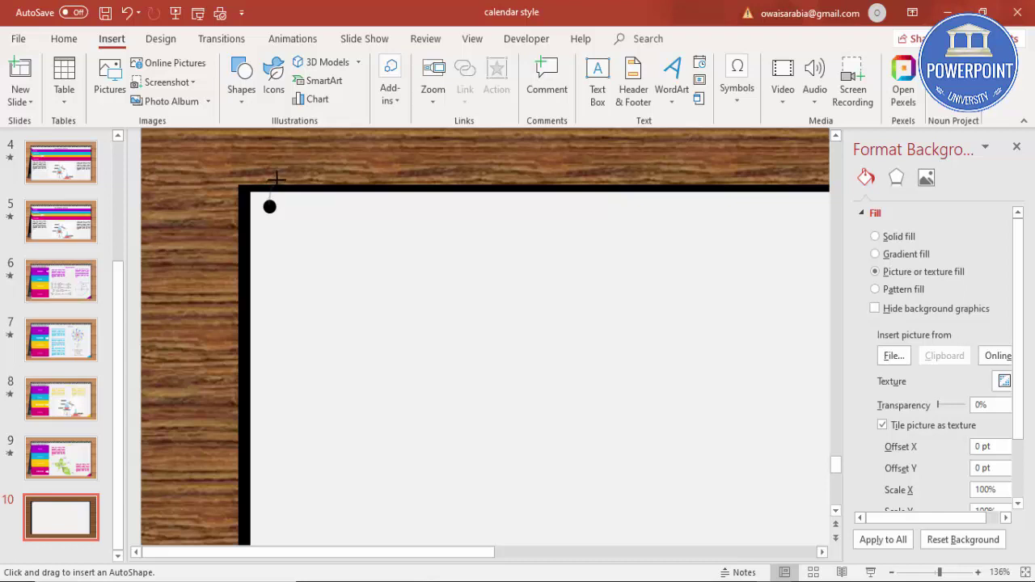
{"action": "left_click_drag", "start_coordinate": [282, 178], "coordinate": [269, 205]}
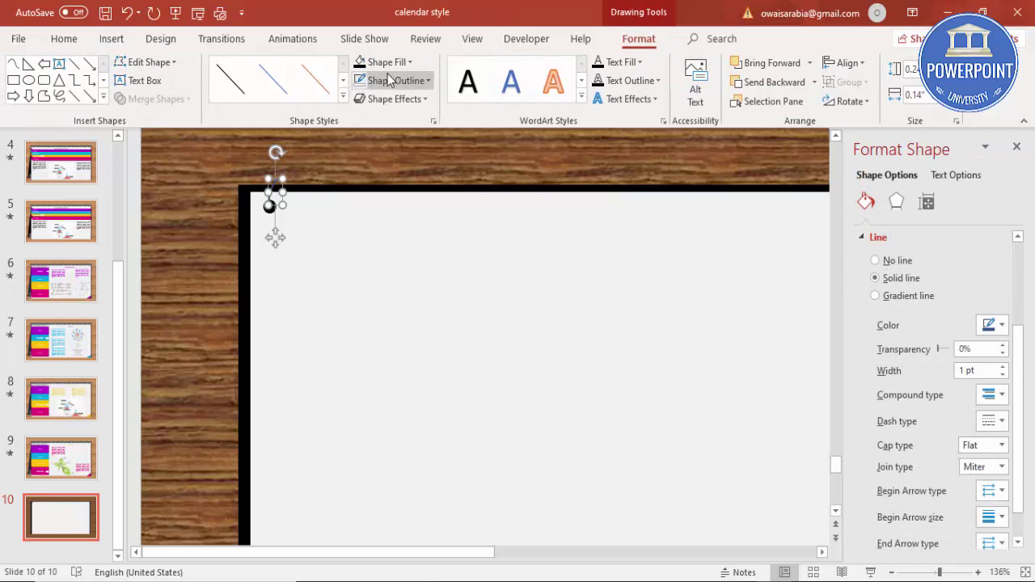
{"action": "left_click", "coordinate": [405, 82]}
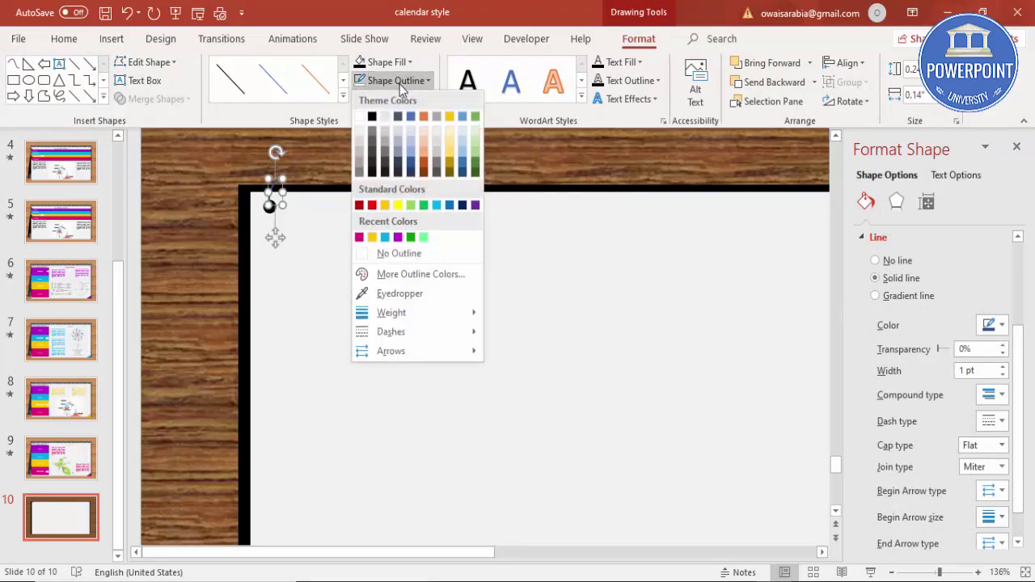
{"action": "left_click", "coordinate": [361, 117]}
- Set the white hook curve's line weight to 3 pt and select it alone
{"action": "scroll", "coordinate": [275, 236], "scroll_direction": "up", "scroll_amount": 6}
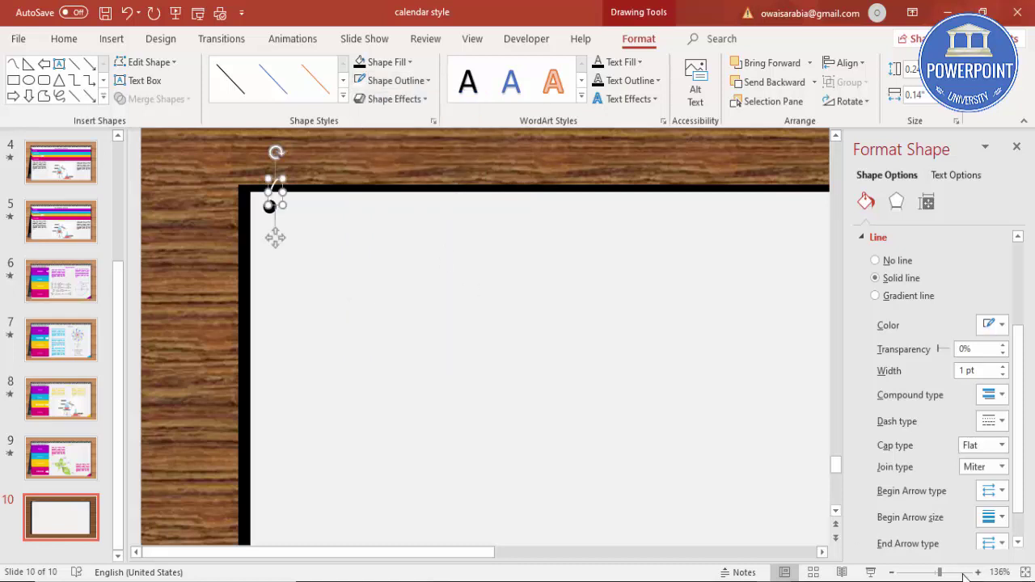
{"action": "left_click", "coordinate": [476, 281]}
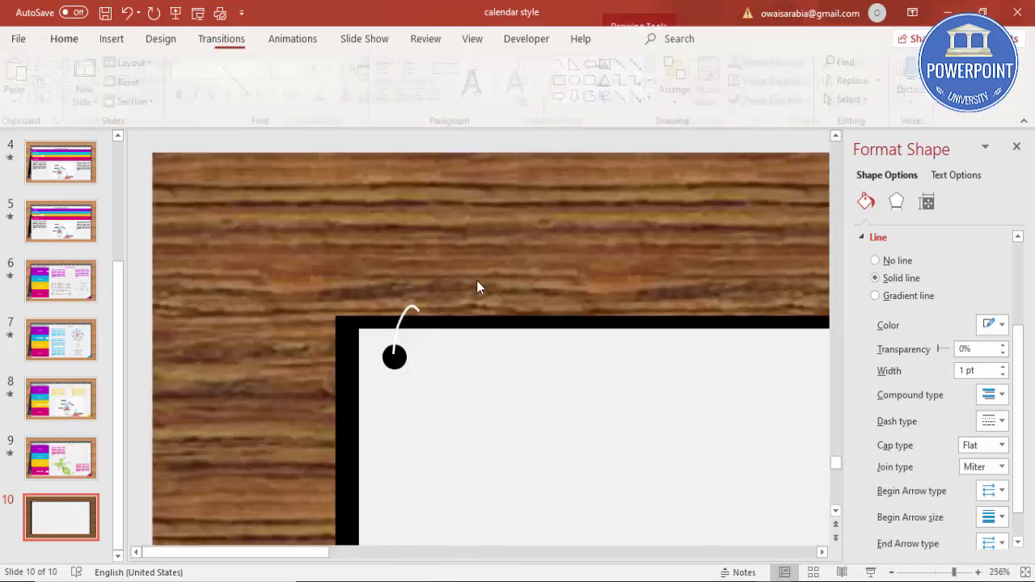
{"action": "left_click", "coordinate": [398, 320]}
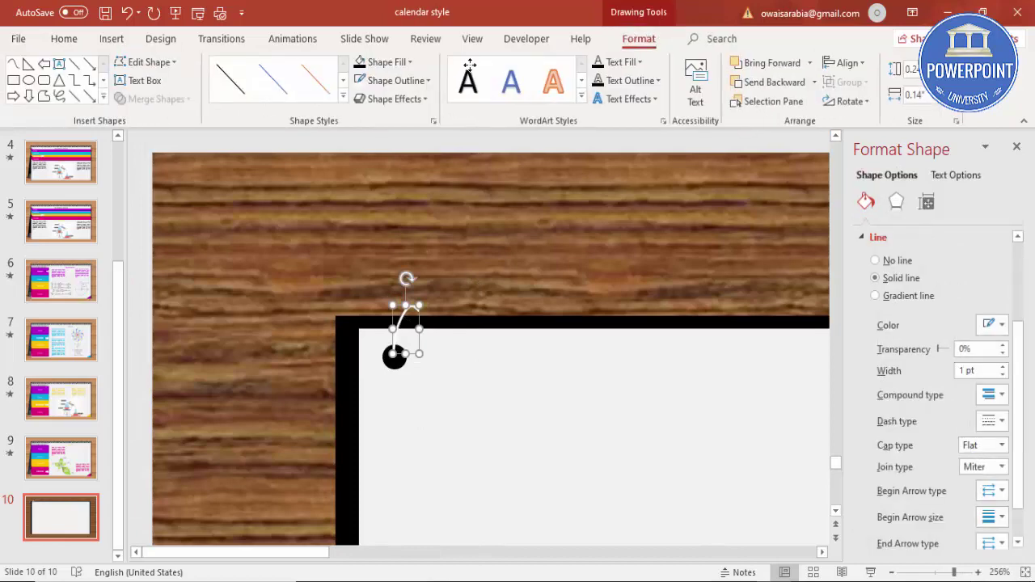
{"action": "left_click", "coordinate": [422, 80]}
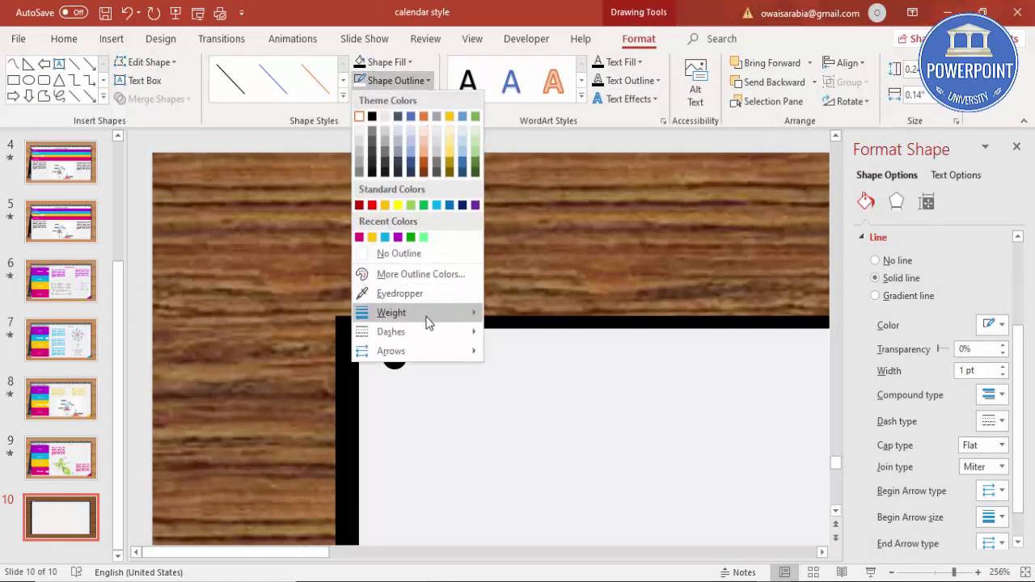
{"action": "mouse_move", "coordinate": [429, 317]}
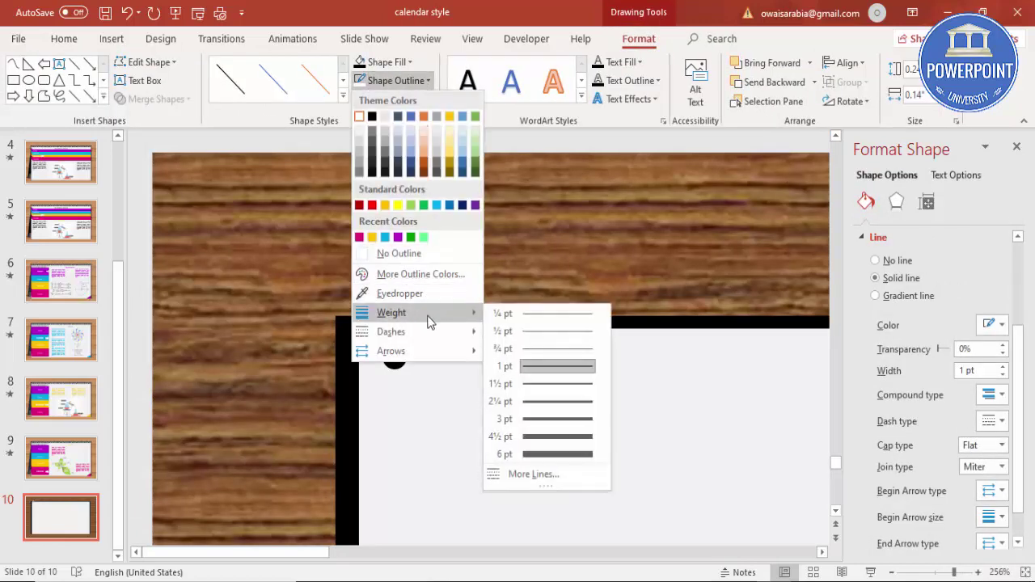
{"action": "left_click", "coordinate": [555, 419]}
{"action": "left_click", "coordinate": [489, 268]}
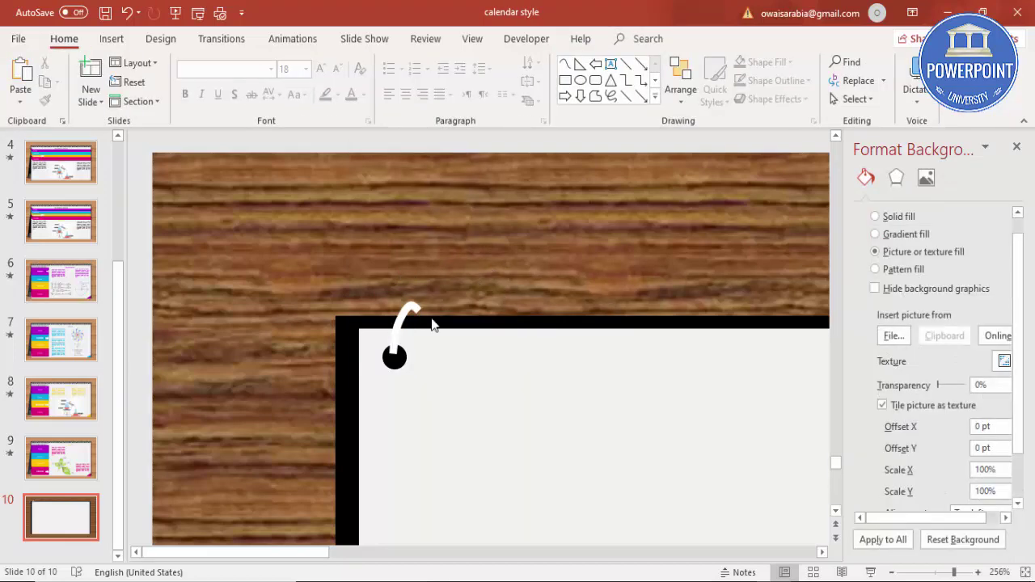
{"action": "left_click", "coordinate": [407, 309]}
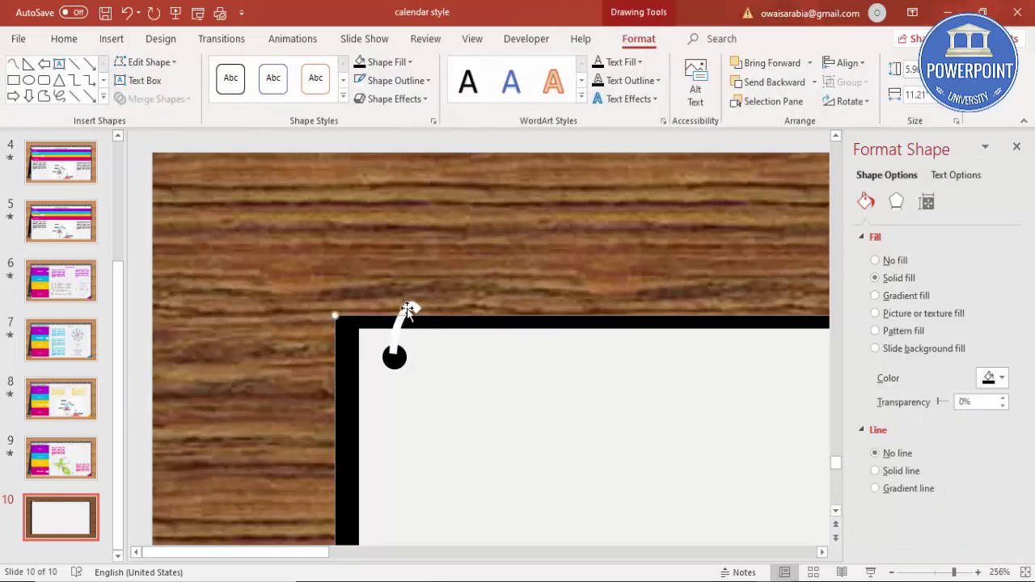
{"action": "left_click", "coordinate": [407, 310]}
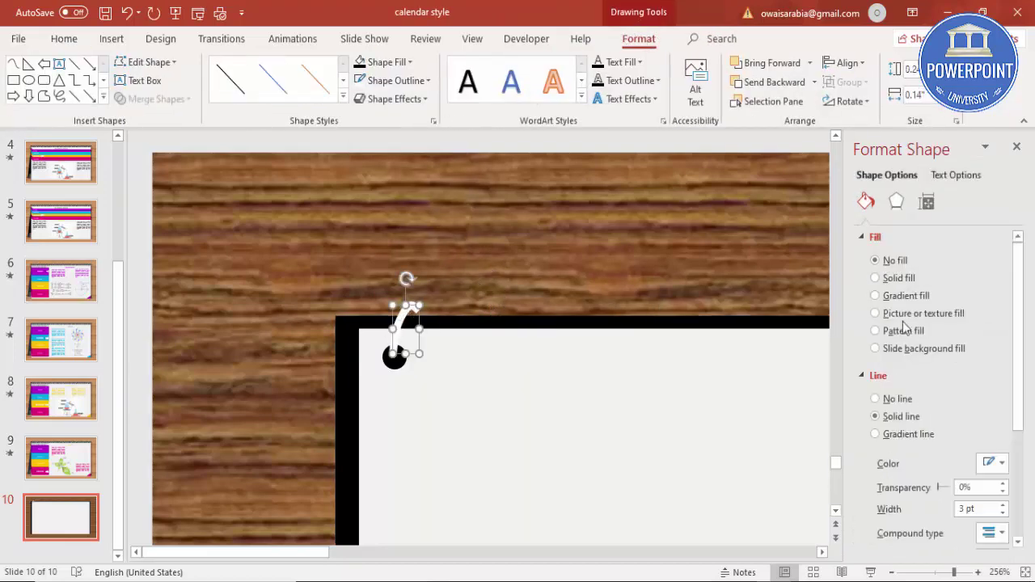
- Give the hook a gradient line with a white first stop and a grey stop at 35%
{"action": "left_click", "coordinate": [875, 435]}
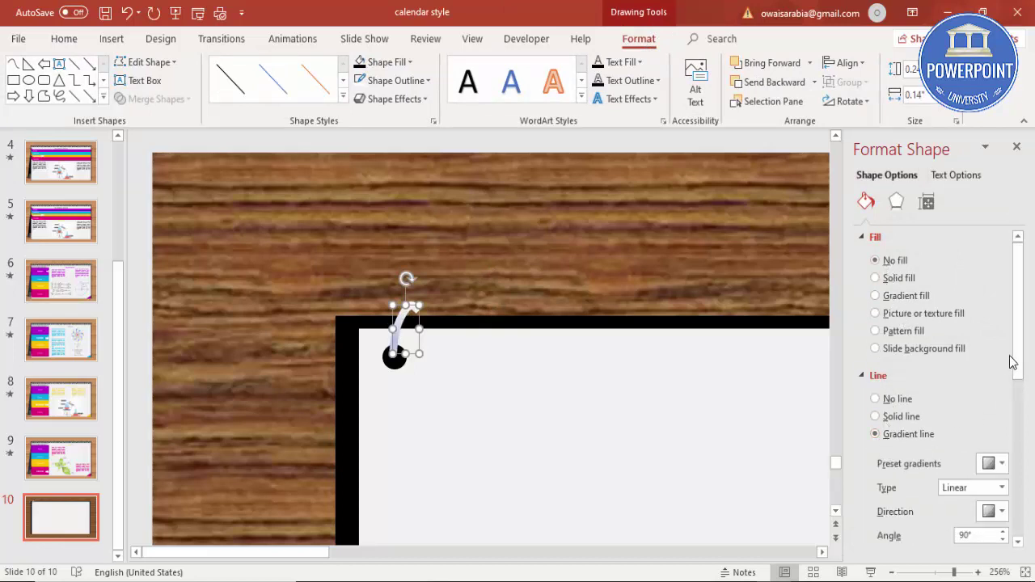
{"action": "scroll", "coordinate": [1020, 364], "scroll_direction": "down", "scroll_amount": 5}
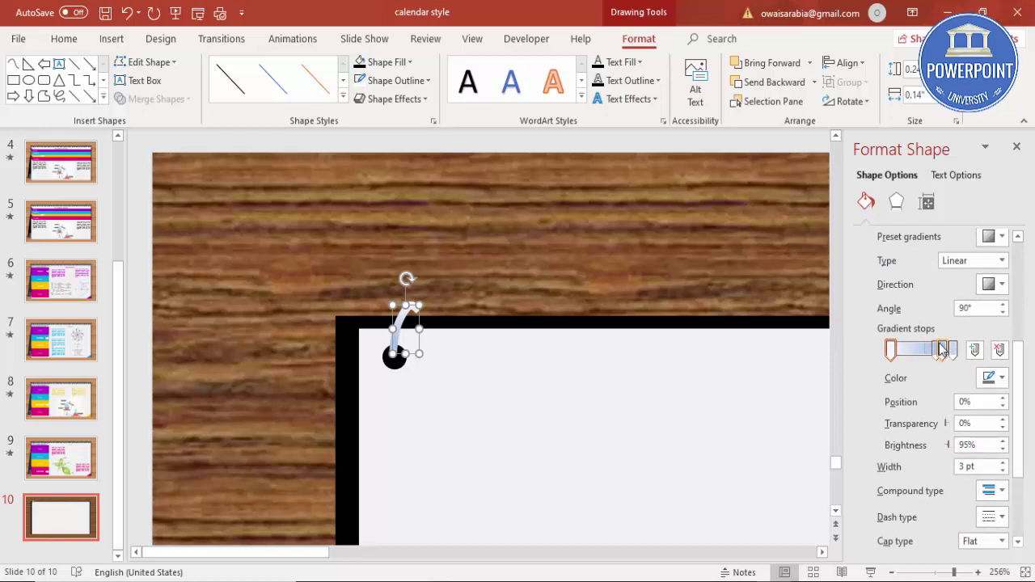
{"action": "left_click", "coordinate": [991, 379]}
{"action": "left_click", "coordinate": [909, 415]}
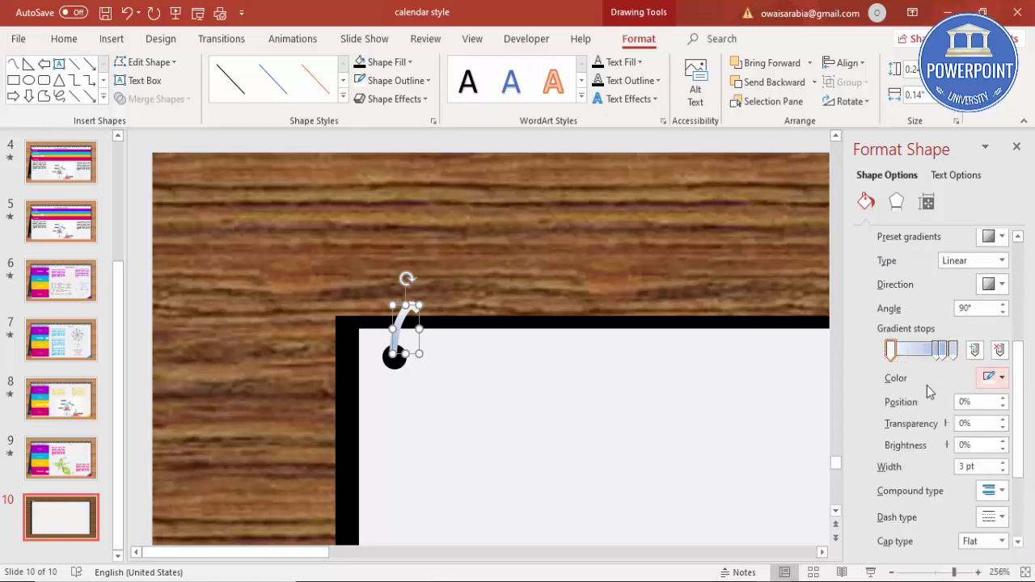
{"action": "left_click_drag", "start_coordinate": [937, 349], "coordinate": [911, 349]}
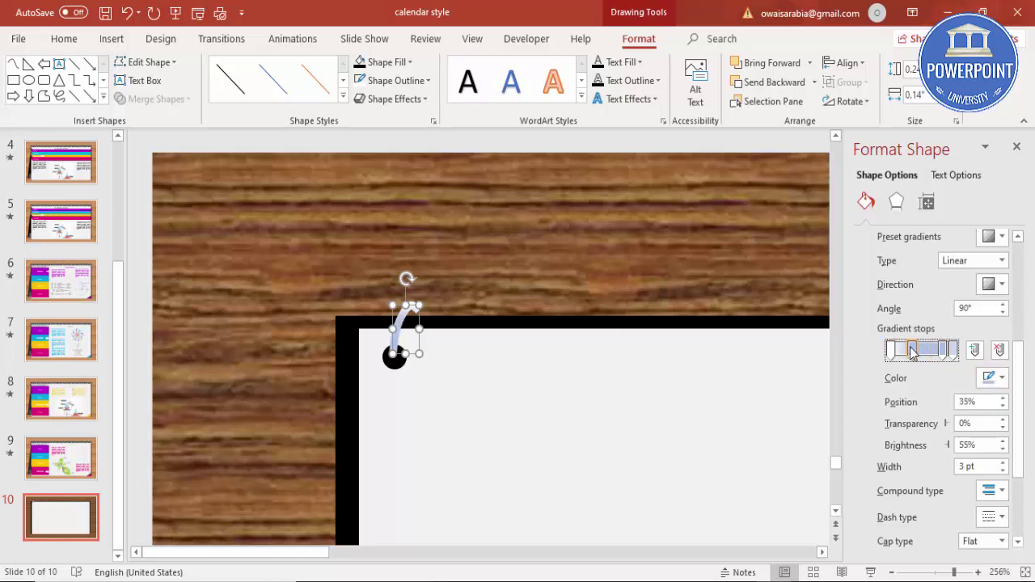
{"action": "left_click", "coordinate": [991, 377]}
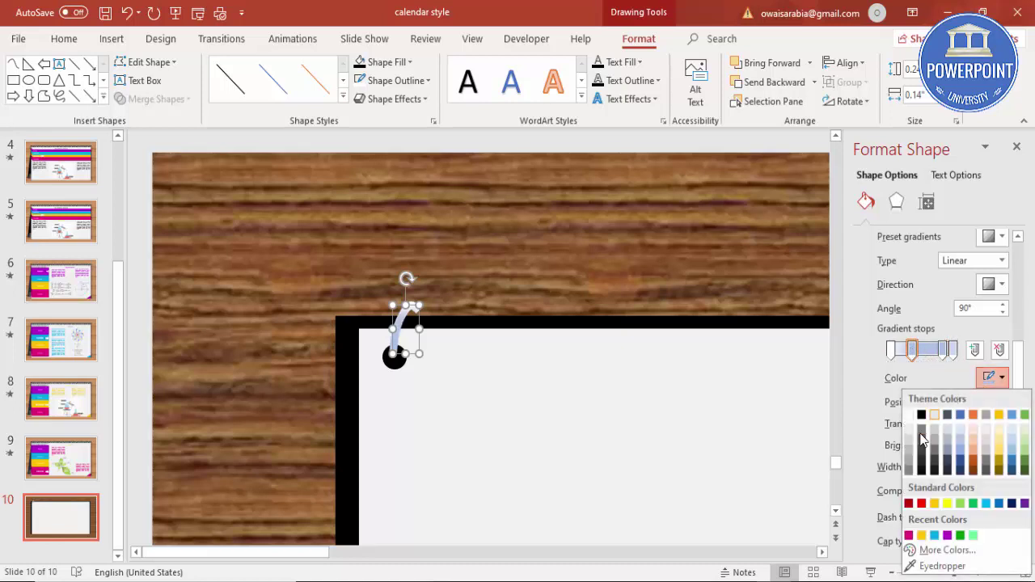
{"action": "left_click", "coordinate": [908, 469]}
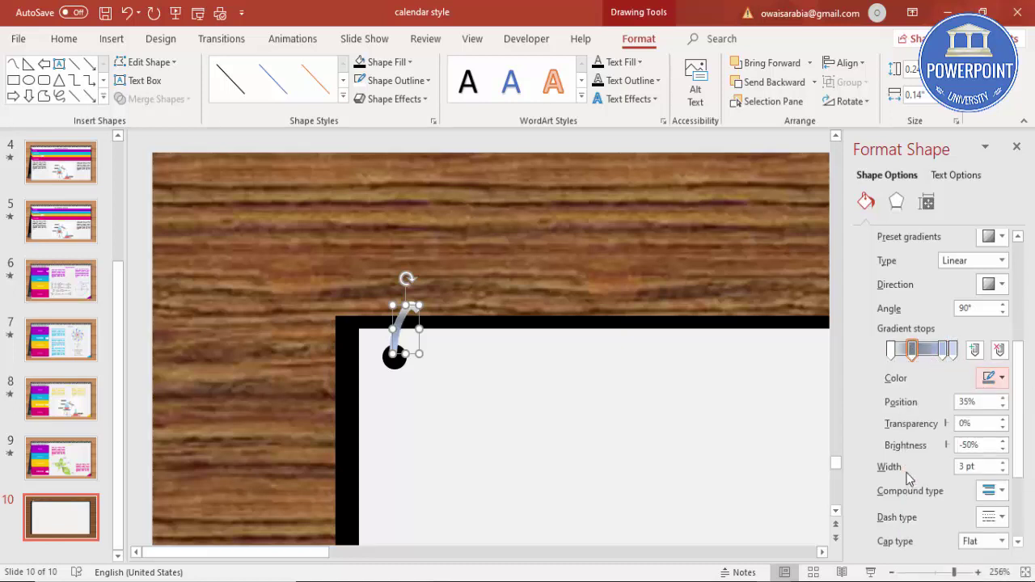
- Add a white gradient stop at 74% and make the end stop black
{"action": "left_click_drag", "start_coordinate": [942, 350], "coordinate": [935, 349]}
{"action": "left_click", "coordinate": [994, 372]}
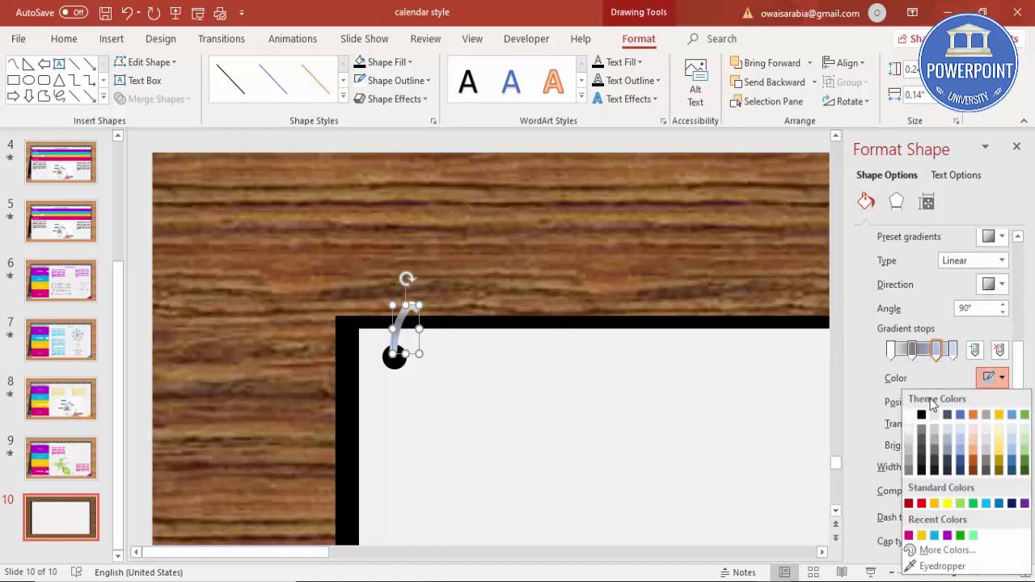
{"action": "left_click", "coordinate": [906, 417]}
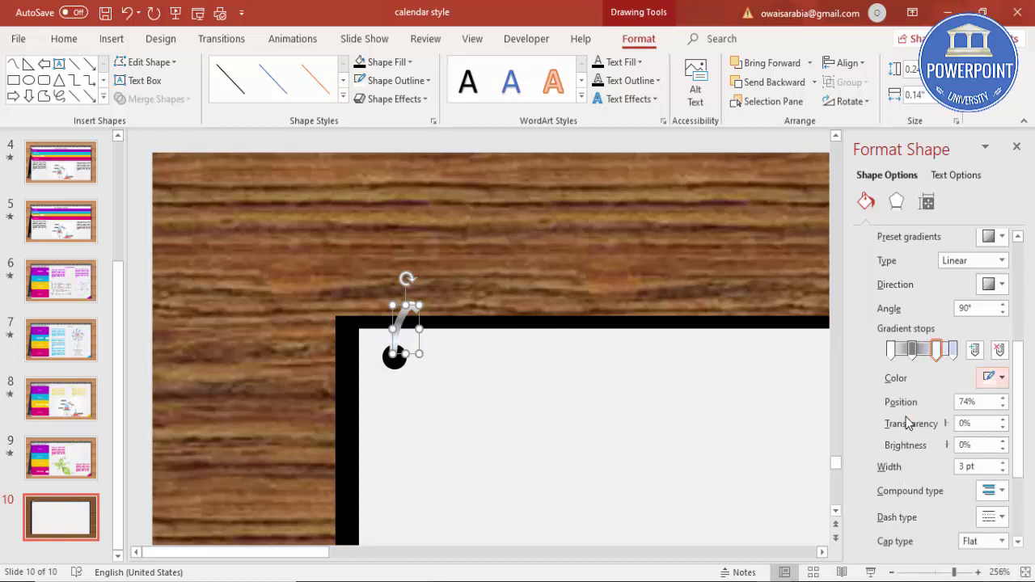
{"action": "left_click", "coordinate": [952, 349]}
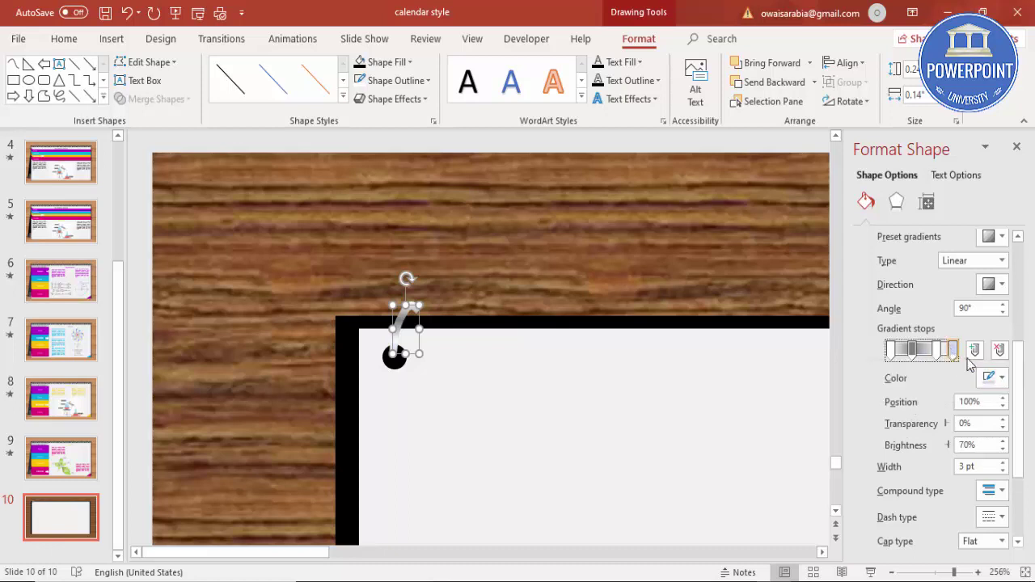
{"action": "left_click", "coordinate": [994, 377]}
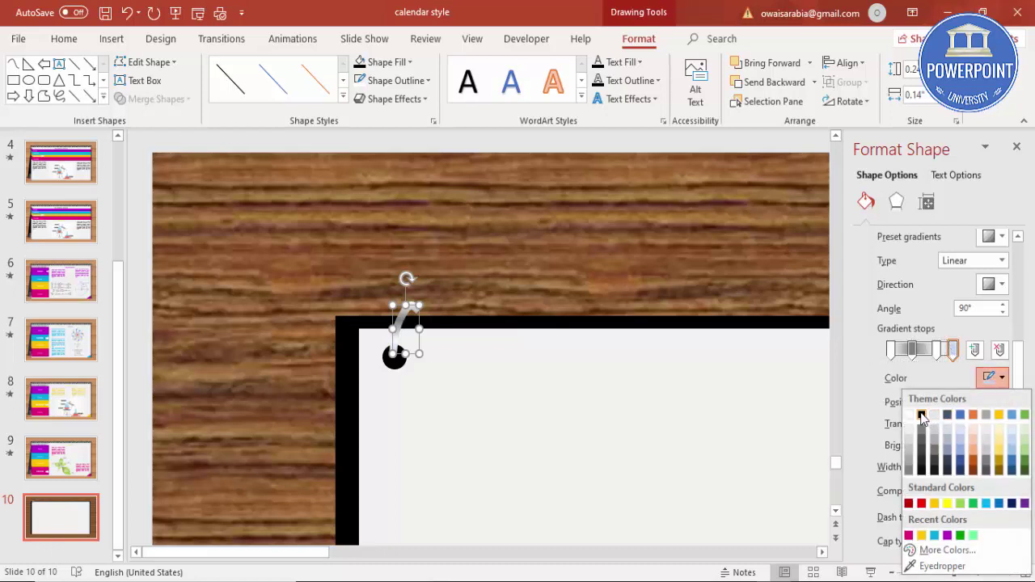
{"action": "left_click", "coordinate": [921, 415]}
{"action": "left_click", "coordinate": [912, 350]}
- Move gradient stops to 22%, 46% and 85%, add a dark grey 7% stop, nudge one to 25%
{"action": "left_click_drag", "start_coordinate": [844, 346], "coordinate": [718, 346]}
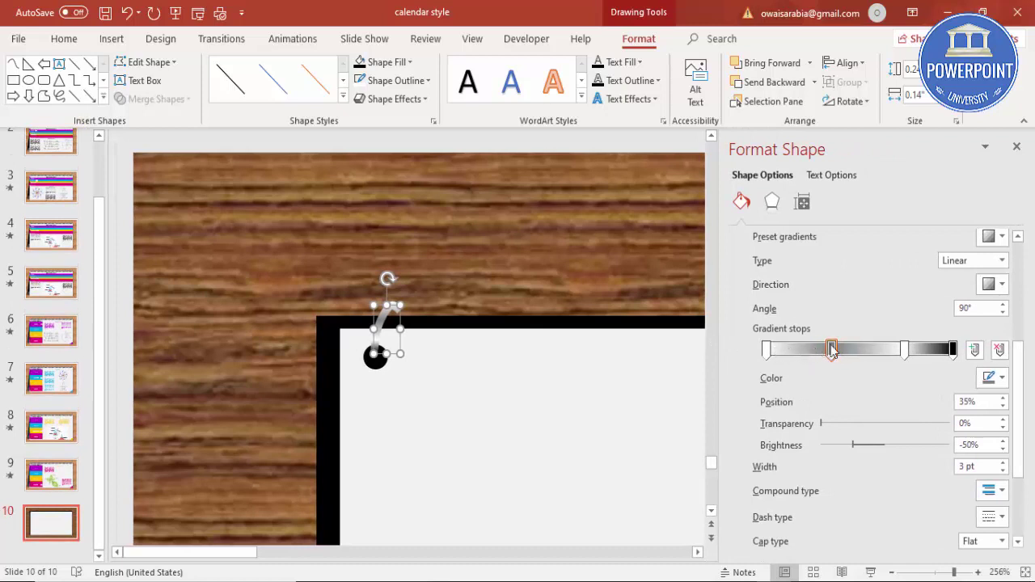
{"action": "left_click_drag", "start_coordinate": [831, 350], "coordinate": [806, 349]}
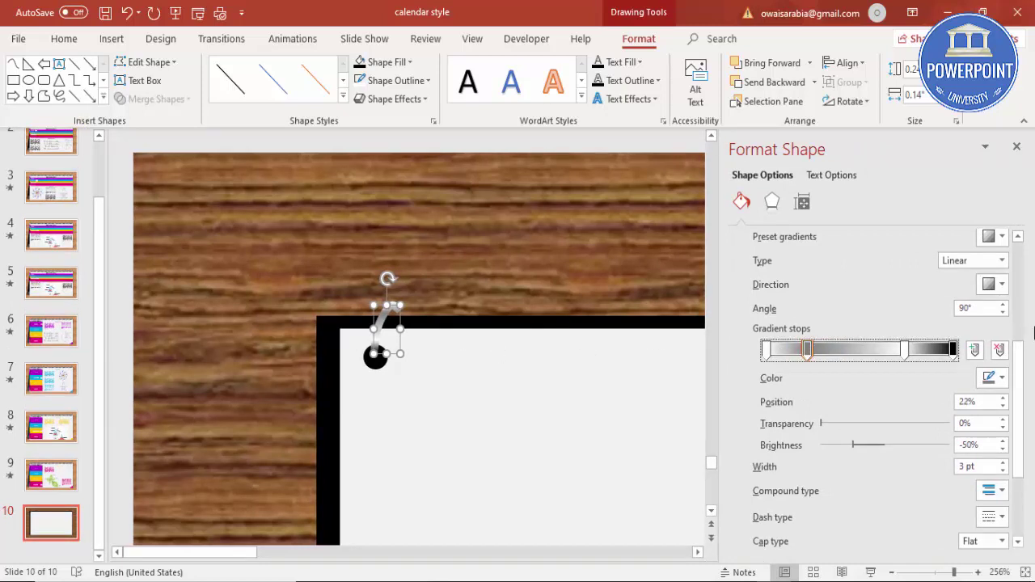
{"action": "left_click_drag", "start_coordinate": [901, 352], "coordinate": [861, 349]}
{"action": "left_click_drag", "start_coordinate": [952, 350], "coordinate": [930, 356]}
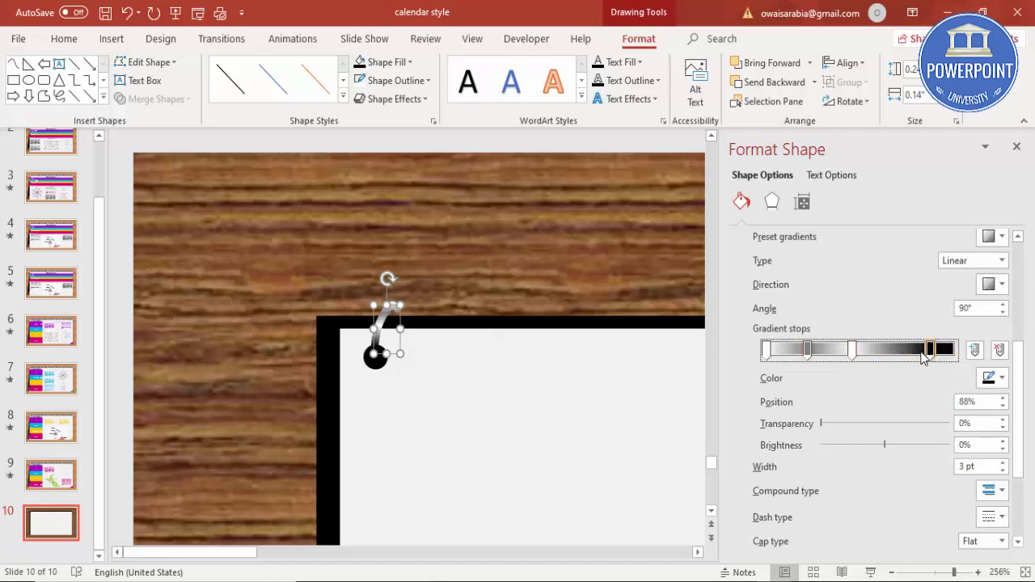
{"action": "left_click", "coordinate": [779, 349]}
{"action": "left_click", "coordinate": [1002, 379]}
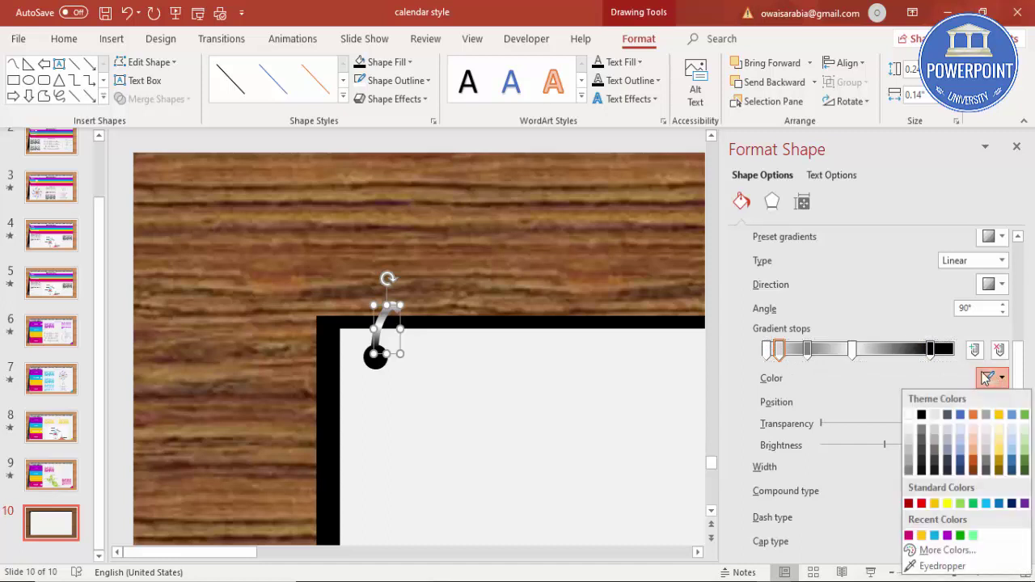
{"action": "left_click", "coordinate": [920, 452]}
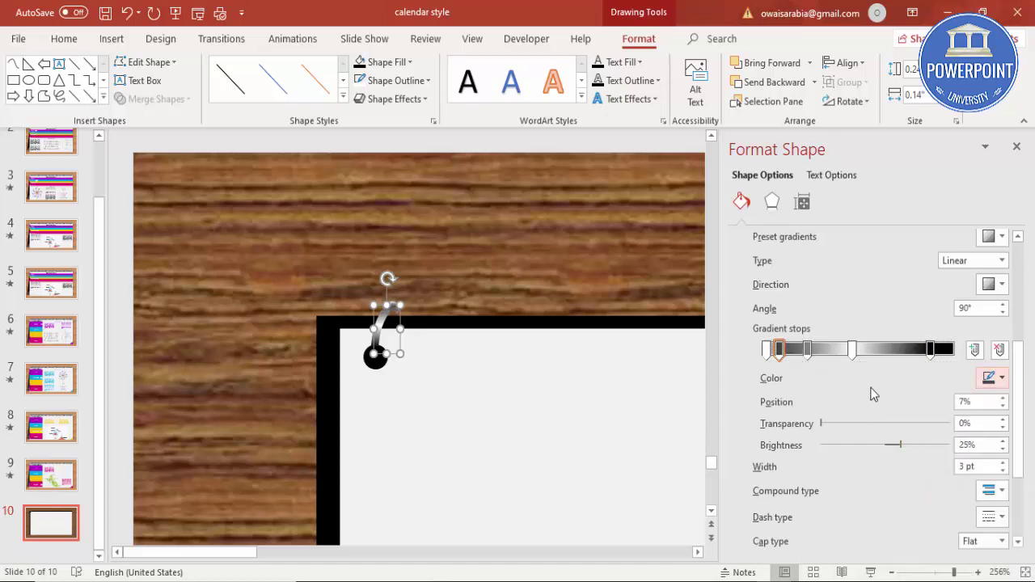
{"action": "left_click_drag", "start_coordinate": [807, 349], "coordinate": [811, 349]}
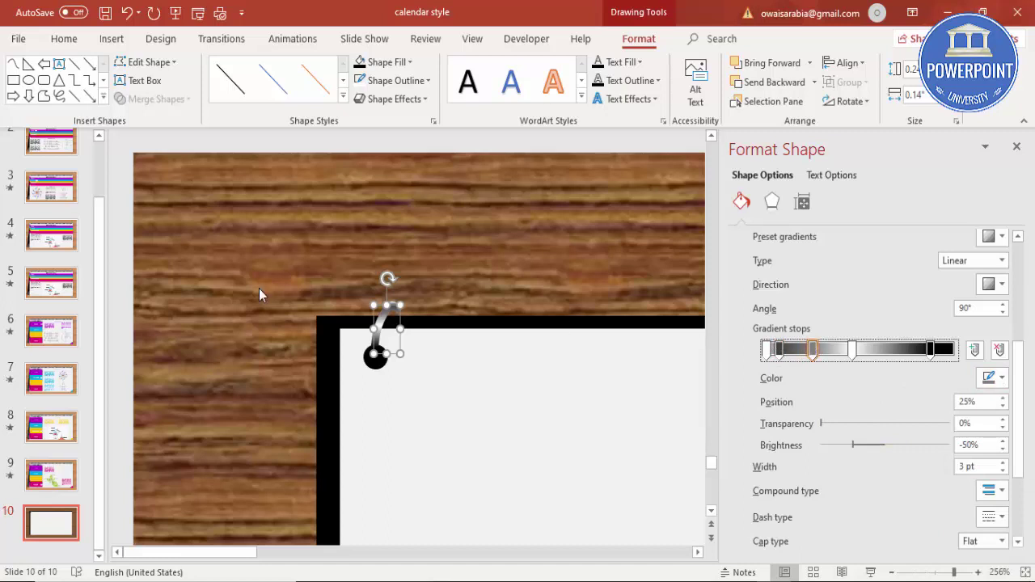
{"action": "left_click", "coordinate": [385, 297]}
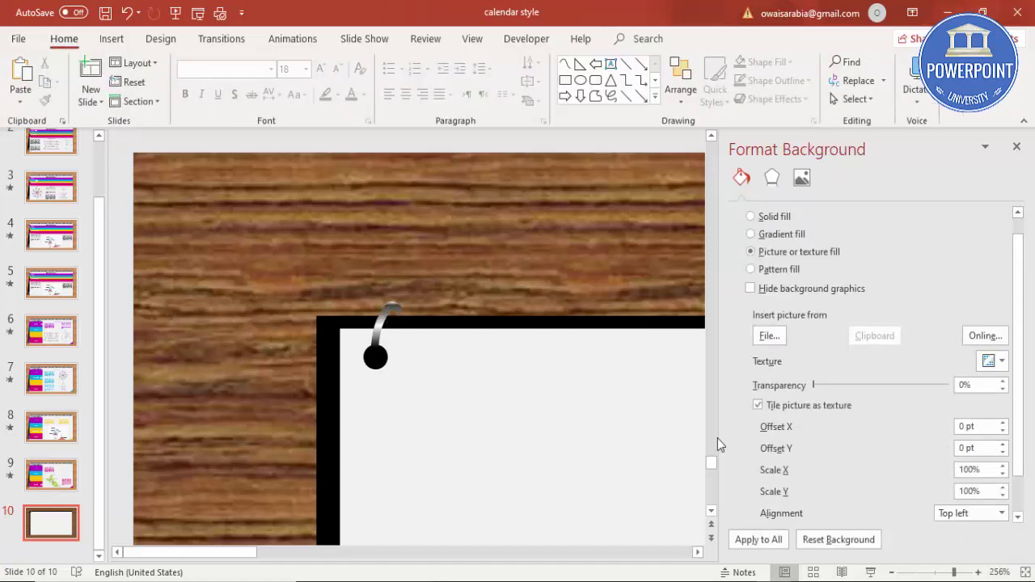
- Group the hook with its black dot and duplicate the ring beside it in even spacing
{"action": "left_click_drag", "start_coordinate": [724, 438], "coordinate": [841, 430]}
{"action": "left_click_drag", "start_coordinate": [307, 249], "coordinate": [492, 426]}
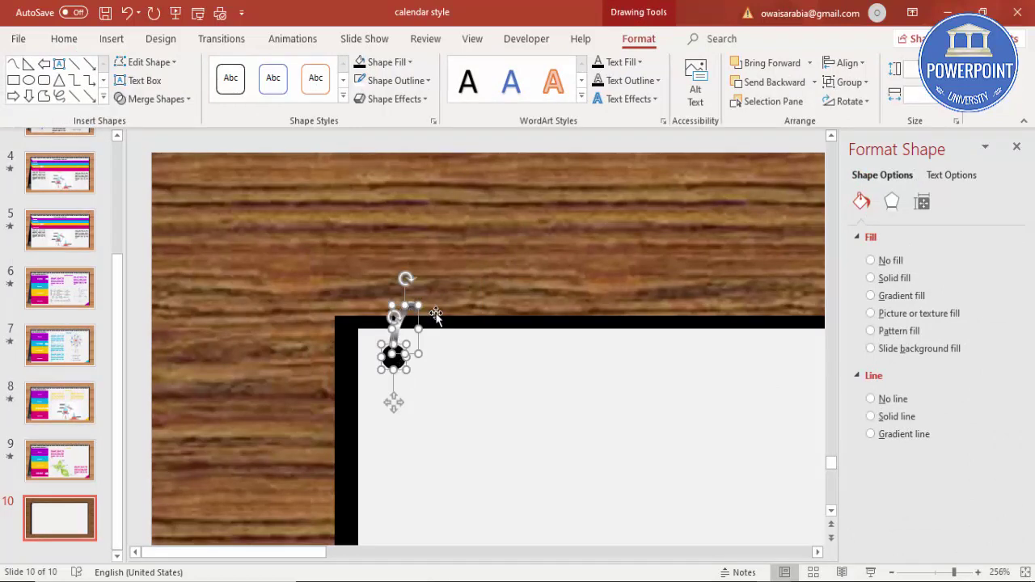
{"action": "key", "text": "ctrl+g"}
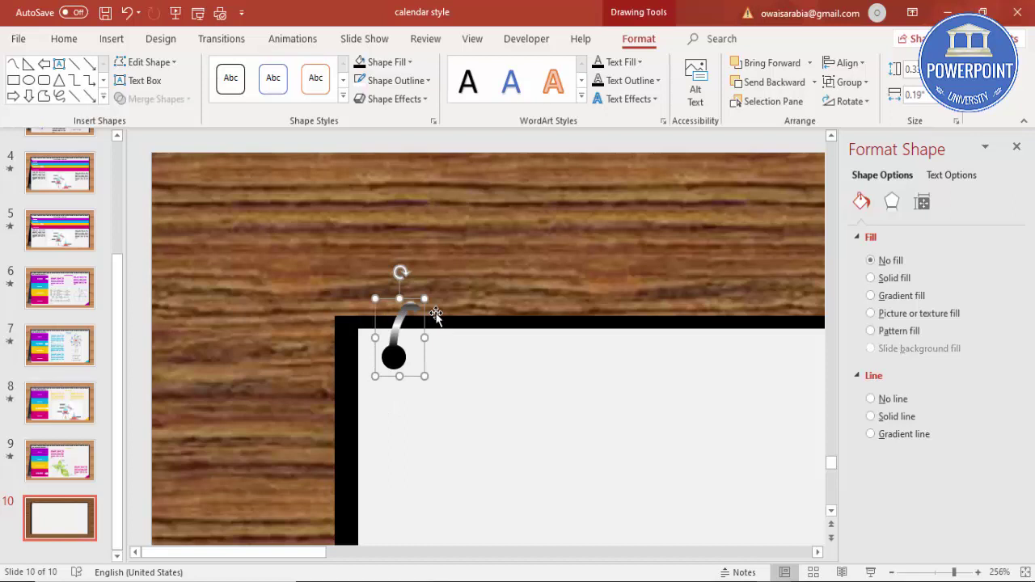
{"action": "key", "text": "ctrl+d"}
{"action": "left_click_drag", "start_coordinate": [423, 388], "coordinate": [436, 354]}
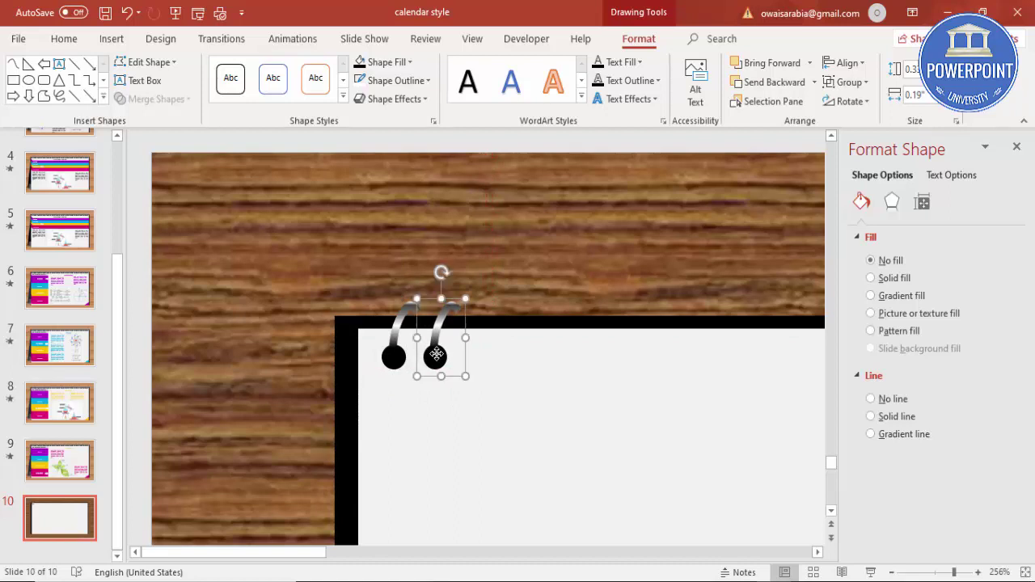
{"action": "key", "text": "ctrl+d"}
{"action": "key", "text": "ctrl+d"}
{"action": "key", "text": "ctrl+d"}
{"action": "key", "text": "ctrl+d"}
{"action": "key", "text": "ctrl+d"}
{"action": "key", "text": "ctrl+d"}
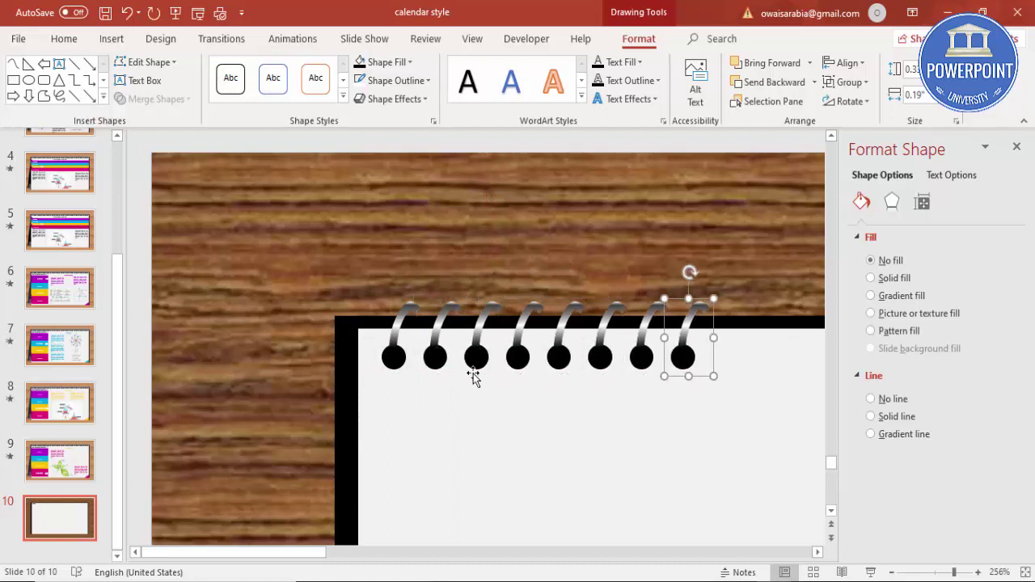
- Duplicate the ring repeatedly until the copies reach the card's right edge
{"action": "left_click", "coordinate": [1025, 572]}
{"action": "key", "text": "ctrl+d"}
{"action": "key", "text": "ctrl+d"}
{"action": "key", "text": "ctrl+d"}
{"action": "key", "text": "ctrl+d"}
{"action": "key", "text": "ctrl+d"}
{"action": "key", "text": "ctrl+d"}
{"action": "key", "text": "ctrl+d"}
{"action": "key", "text": "ctrl+d"}
{"action": "key", "text": "ctrl+d"}
{"action": "key", "text": "ctrl+d"}
{"action": "key", "text": "ctrl+d"}
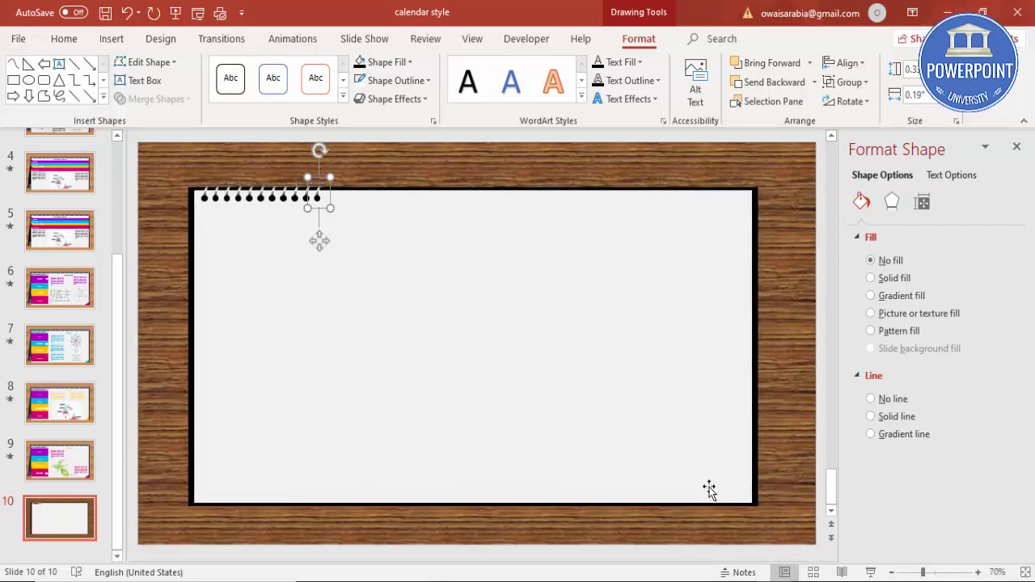
{"action": "key", "text": "ctrl+d"}
{"action": "key", "text": "ctrl+d"}
{"action": "key", "text": "ctrl+d"}
{"action": "key", "text": "ctrl+d"}
{"action": "key", "text": "ctrl+d"}
{"action": "key", "text": "ctrl+d"}
{"action": "key", "text": "ctrl+d"}
{"action": "key", "text": "ctrl+d"}
{"action": "key", "text": "ctrl+d"}
{"action": "key", "text": "ctrl+d"}
{"action": "key", "text": "ctrl+d"}
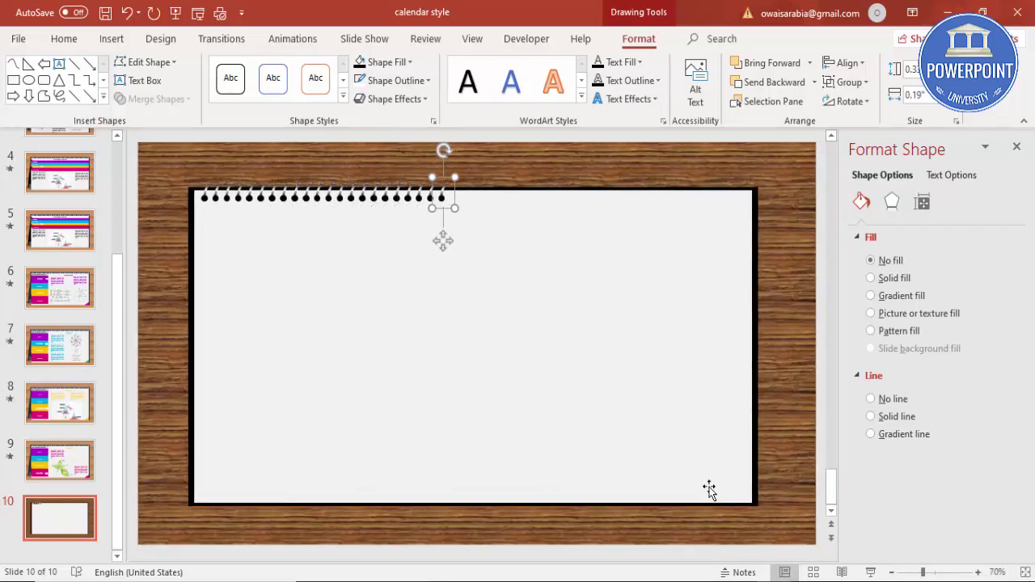
{"action": "key", "text": "ctrl+d"}
{"action": "key", "text": "ctrl+d"}
{"action": "key", "text": "ctrl+d"}
{"action": "key", "text": "ctrl+d"}
{"action": "key", "text": "ctrl+d"}
{"action": "key", "text": "ctrl+d"}
{"action": "key", "text": "ctrl+d"}
{"action": "key", "text": "ctrl+d"}
{"action": "key", "text": "ctrl+d"}
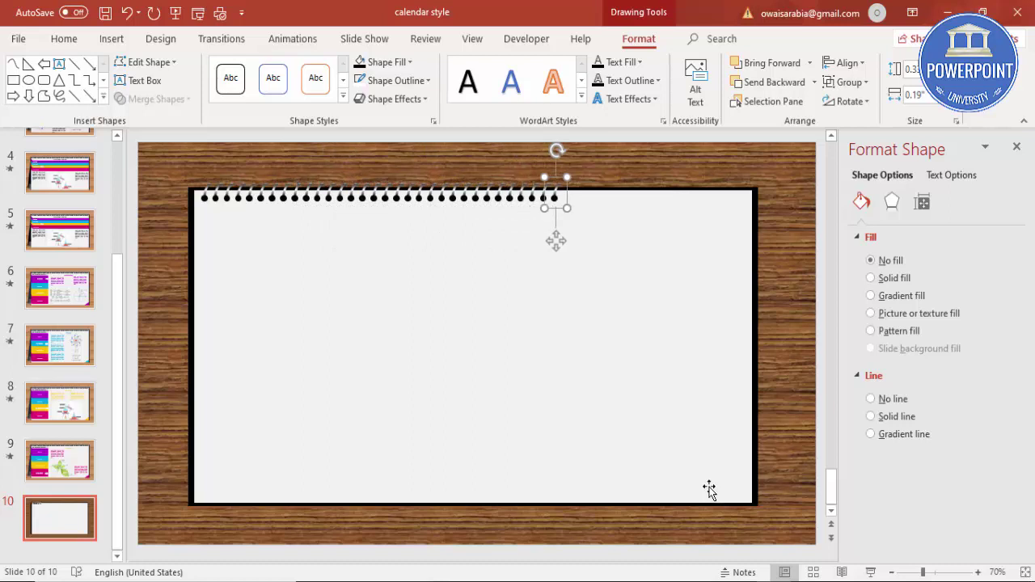
{"action": "key", "text": "ctrl+d"}
{"action": "key", "text": "ctrl+d"}
{"action": "key", "text": "ctrl+d"}
{"action": "key", "text": "ctrl+d"}
{"action": "key", "text": "ctrl+d"}
{"action": "key", "text": "ctrl+d"}
{"action": "key", "text": "ctrl+d"}
{"action": "key", "text": "ctrl+d"}
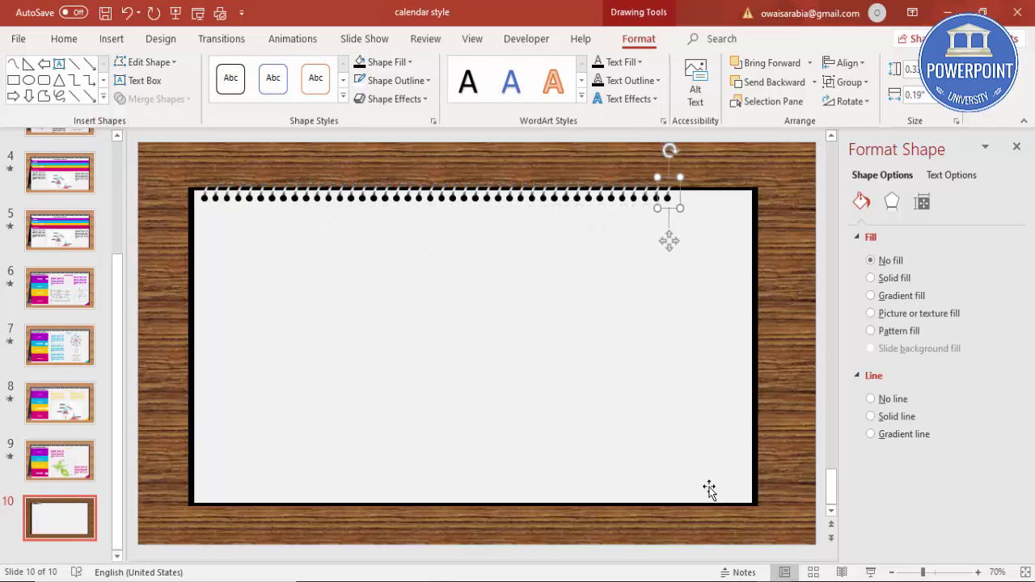
{"action": "key", "text": "ctrl+d"}
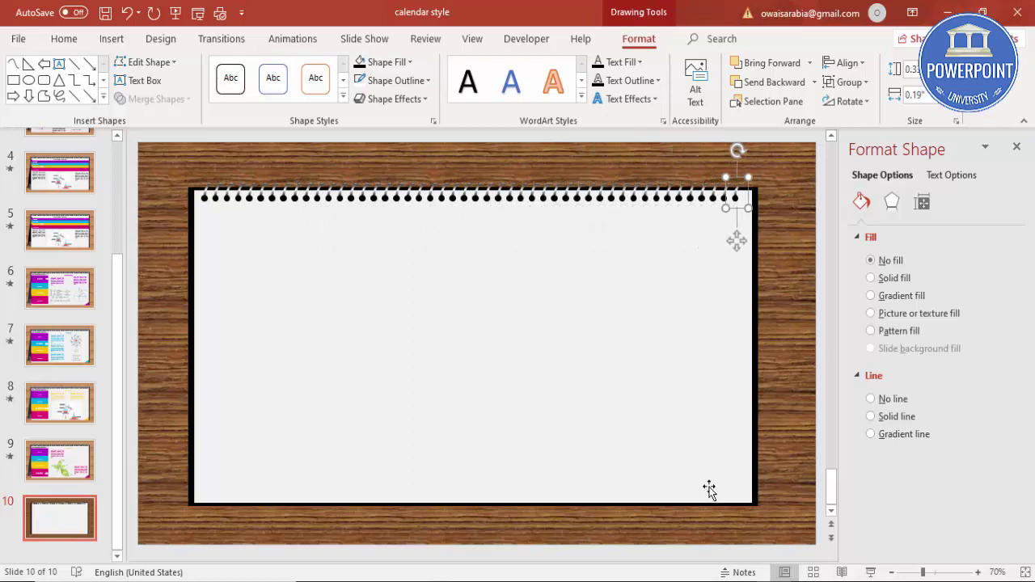
{"action": "key", "text": "ctrl+d"}
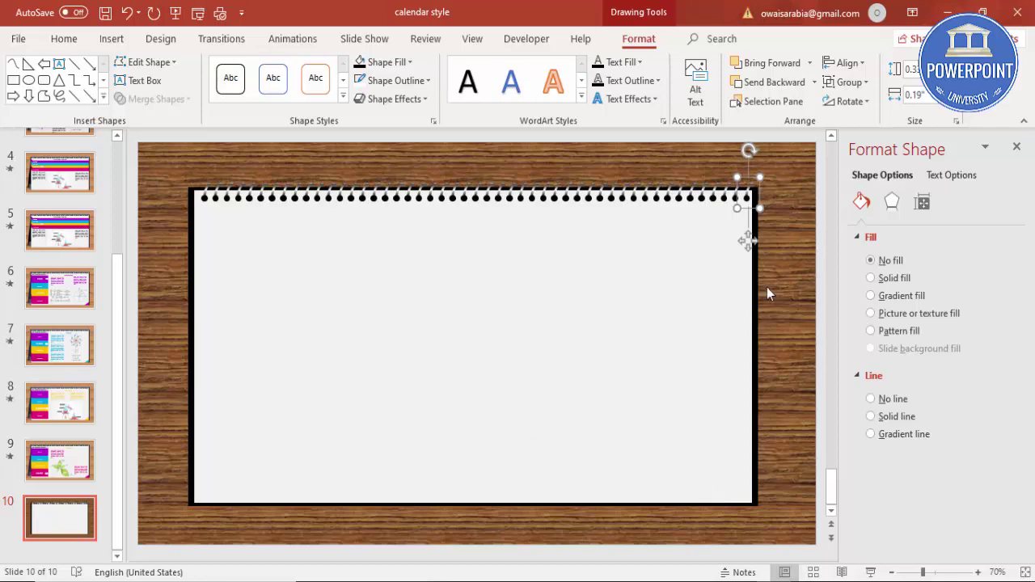
- Marquee-select the whole row of rings and group it
{"action": "left_click_drag", "start_coordinate": [168, 155], "coordinate": [800, 228]}
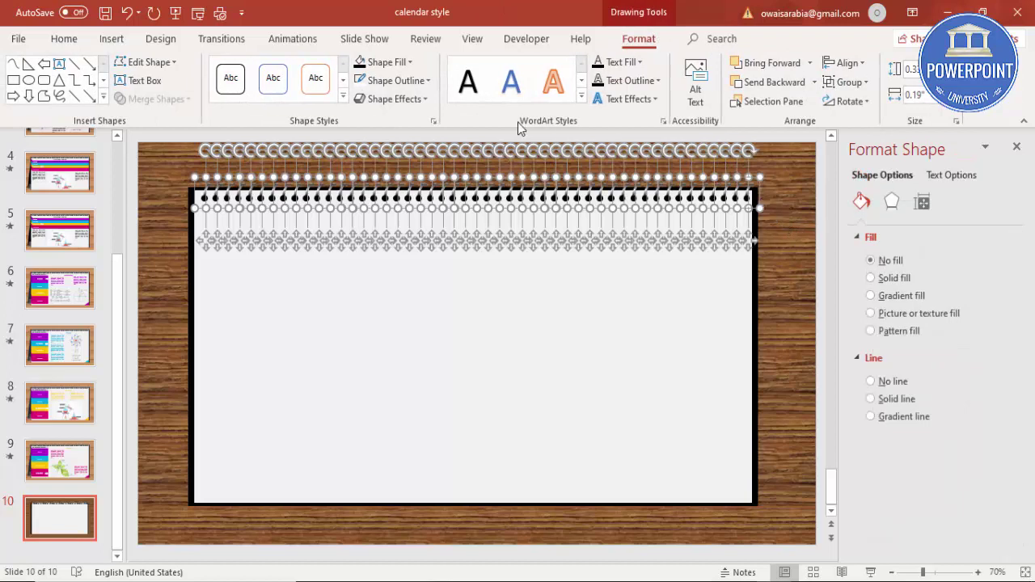
{"action": "key", "text": "ctrl+g"}
{"action": "key", "text": "ctrl+z"}
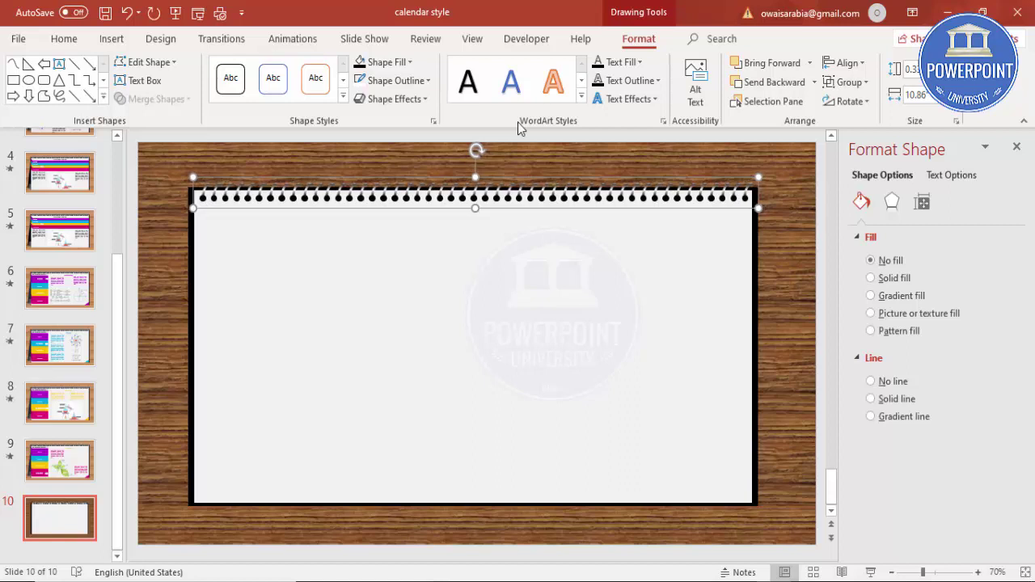
{"action": "key", "text": "ctrl+z"}
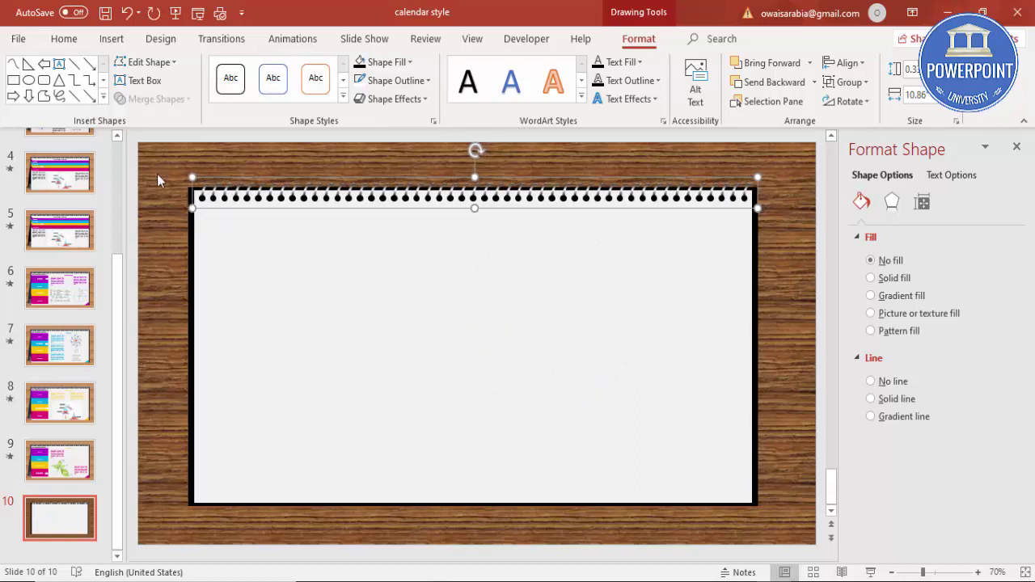
- Select all the calendar shapes and nudge them slightly right
{"action": "left_click", "coordinate": [770, 280]}
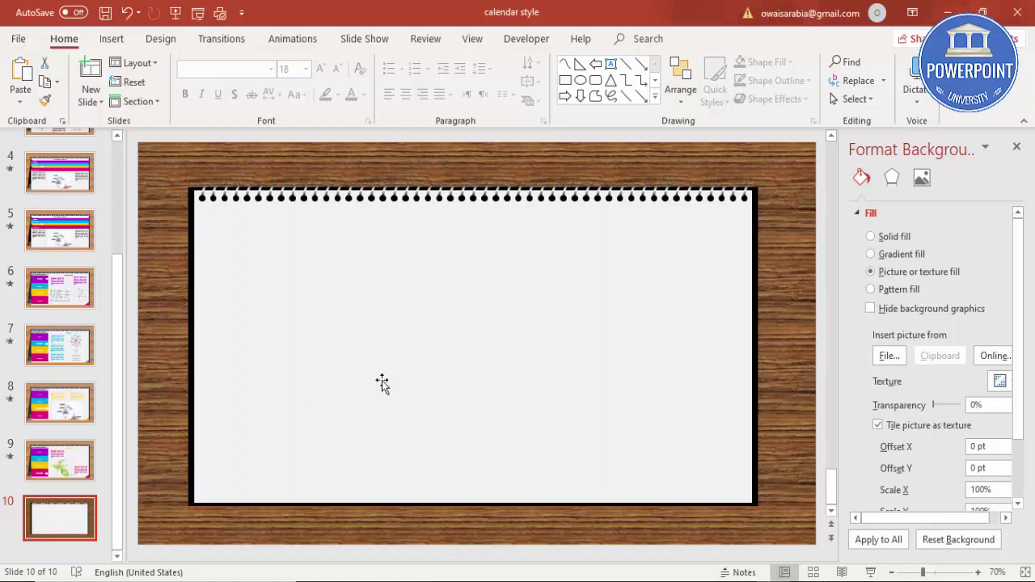
{"action": "left_click_drag", "start_coordinate": [138, 146], "coordinate": [813, 544]}
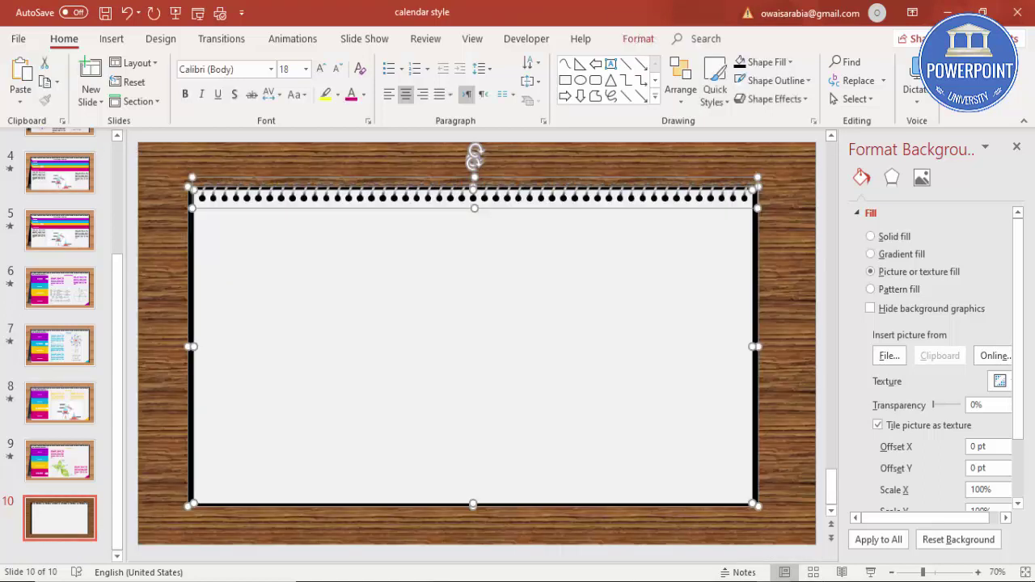
{"action": "key", "text": "Right"}
{"action": "key", "text": "Right"}
{"action": "key", "text": "Right"}
{"action": "key", "text": "Right"}
{"action": "key", "text": "Right"}
{"action": "key", "text": "Right"}
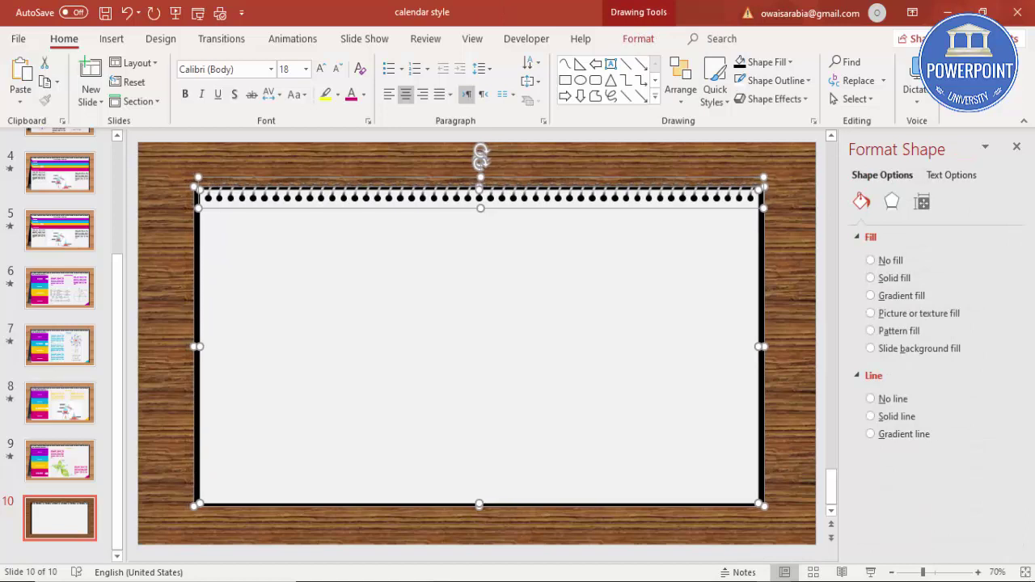
{"action": "key", "text": "Right"}
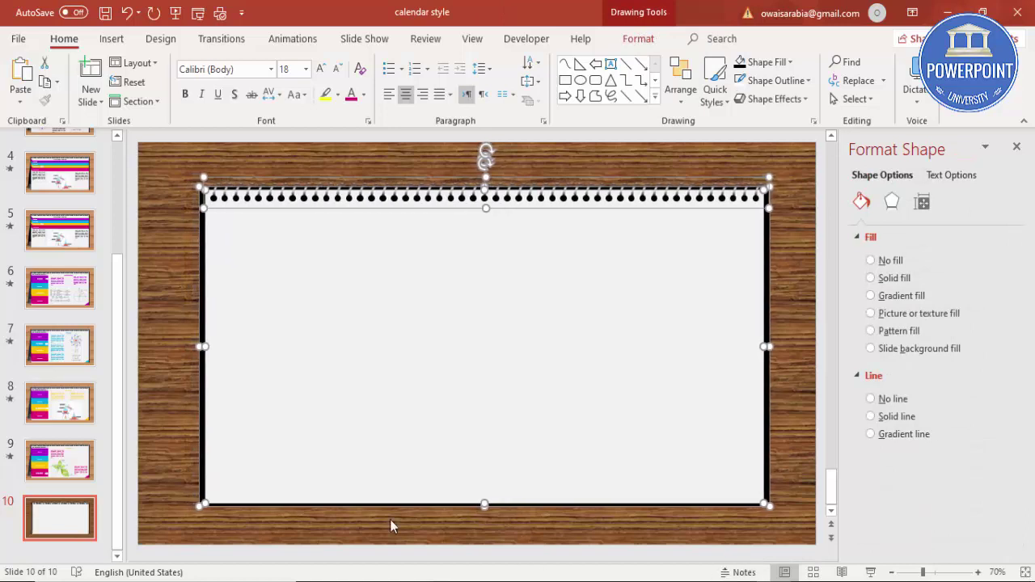
{"action": "left_click", "coordinate": [162, 287]}
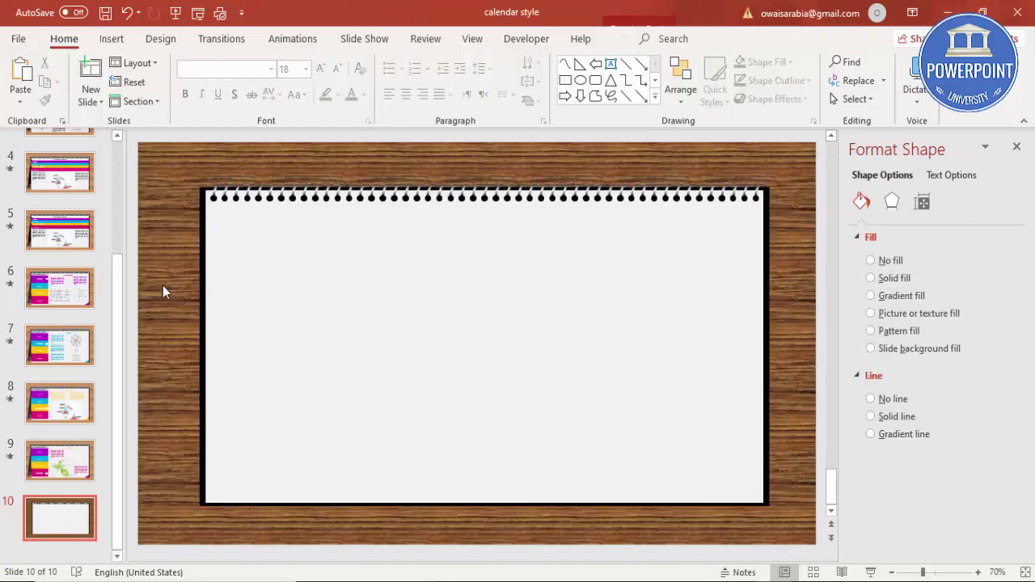
- Draw a tall right triangle at the card's left edge, dark fill, no outline, flipped horizontally
{"action": "left_click", "coordinate": [111, 39]}
{"action": "left_click", "coordinate": [241, 81]}
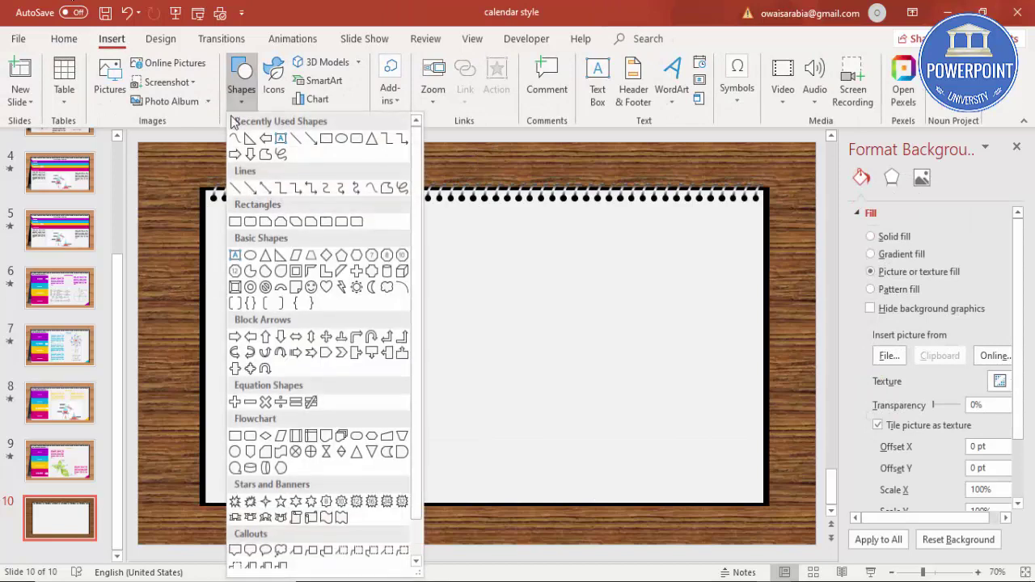
{"action": "left_click", "coordinate": [279, 257]}
{"action": "mouse_move", "coordinate": [177, 202]}
{"action": "left_mouse_down"}
{"action": "mouse_move", "coordinate": [231, 504]}
{"action": "mouse_move", "coordinate": [243, 514]}
{"action": "left_mouse_up"}
{"action": "left_click", "coordinate": [398, 62]}
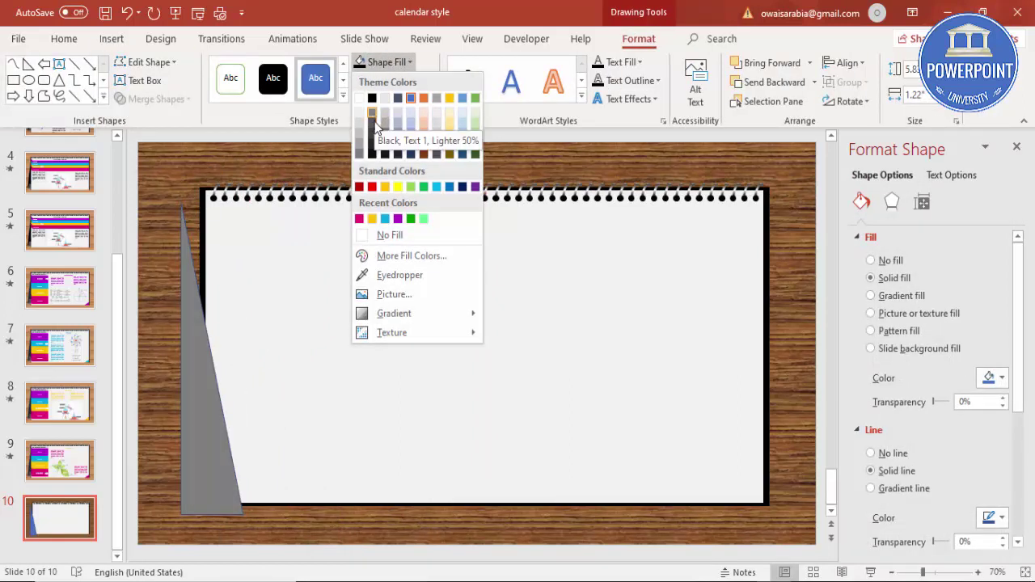
{"action": "left_click", "coordinate": [373, 146]}
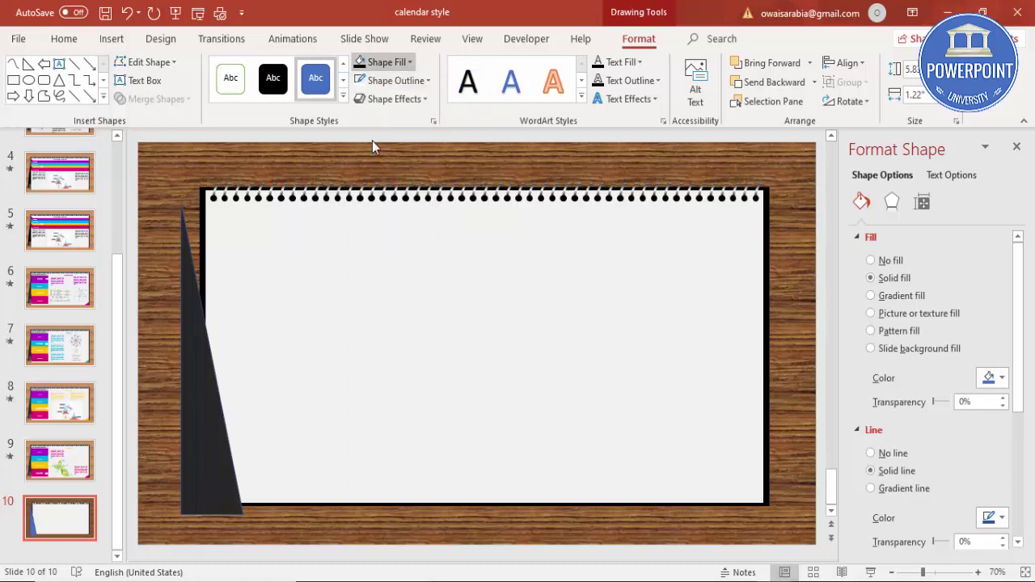
{"action": "left_click", "coordinate": [382, 80]}
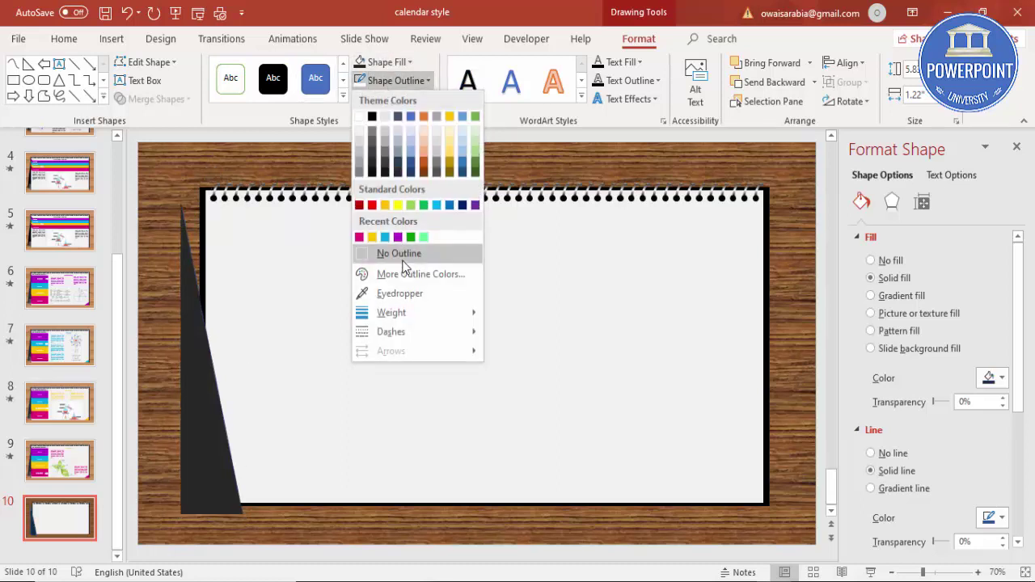
{"action": "left_click", "coordinate": [403, 257]}
{"action": "left_click", "coordinate": [858, 101]}
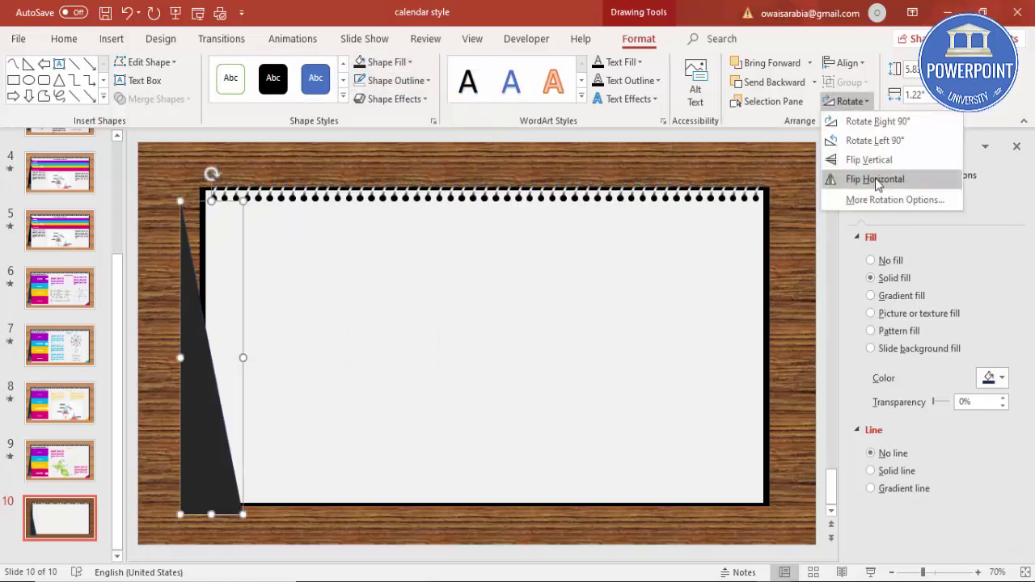
{"action": "left_click", "coordinate": [875, 178]}
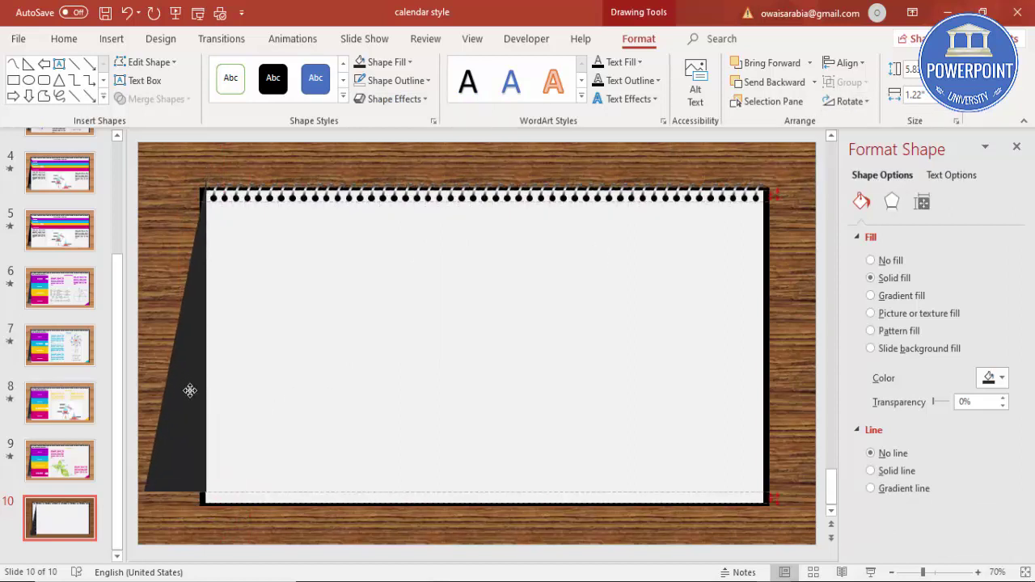